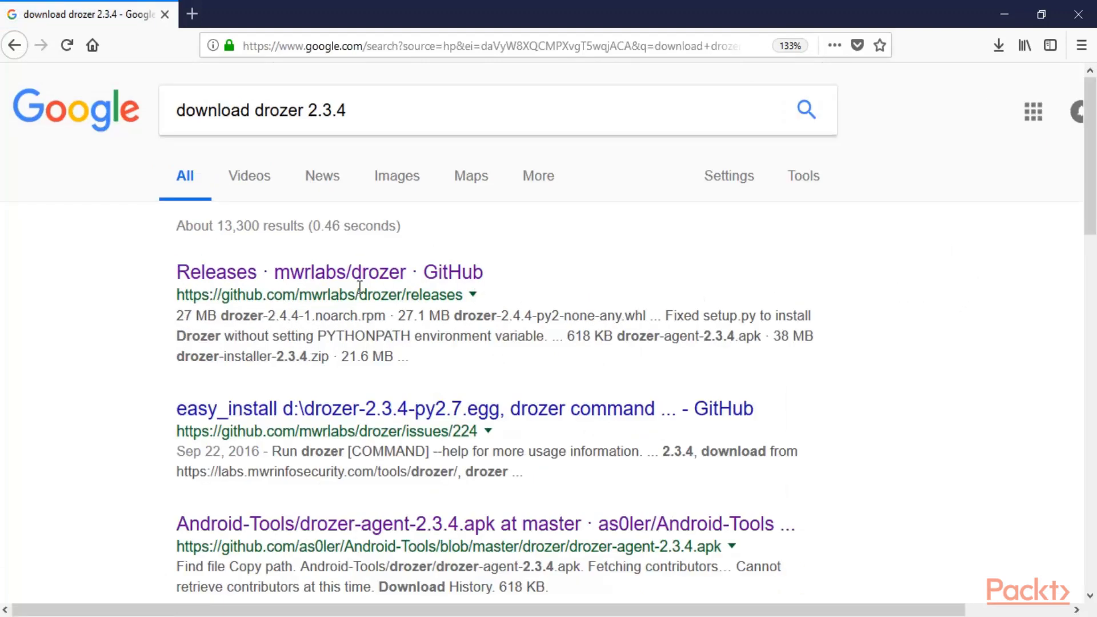
# Open the 'Releases · mwrlabs/drozer · GitHub' search result in a new background tab.
pyautogui.rightClick(351, 273)
pyautogui.click(380, 288)
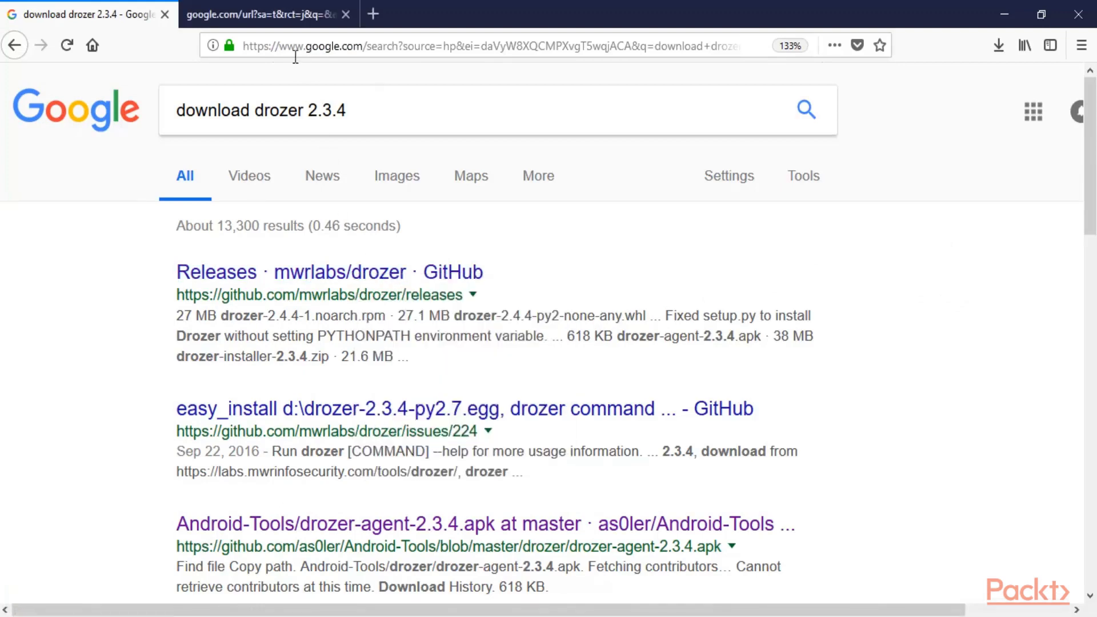
# Switch to the drozer Releases tab and scroll down to the 2.3.4 release's Assets list.
pyautogui.click(274, 22)
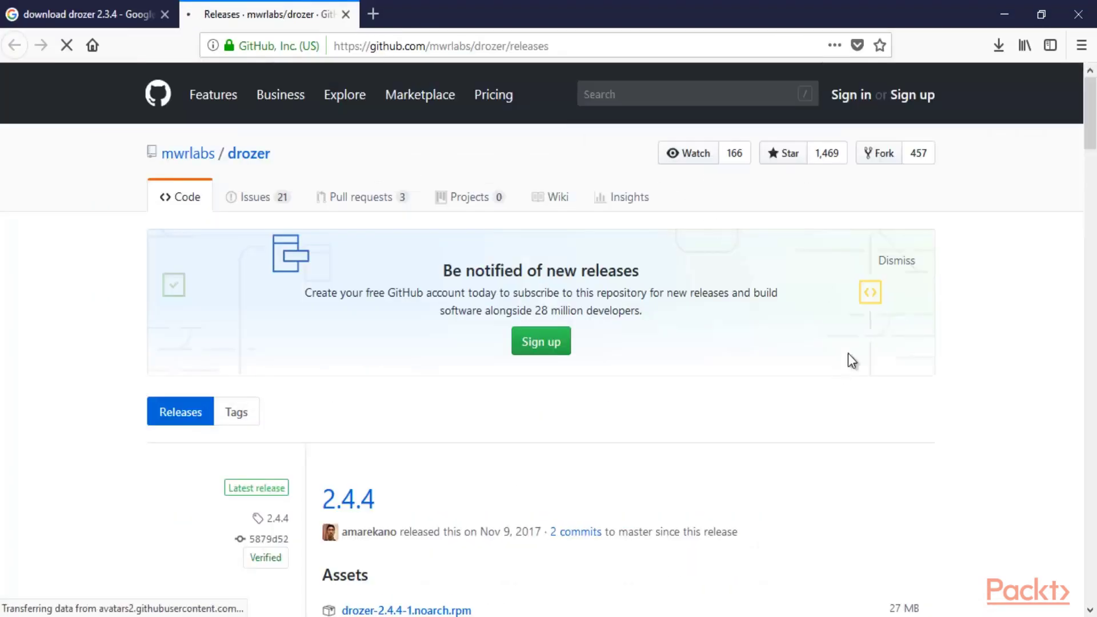
pyautogui.scroll(-1, 1032, 243)
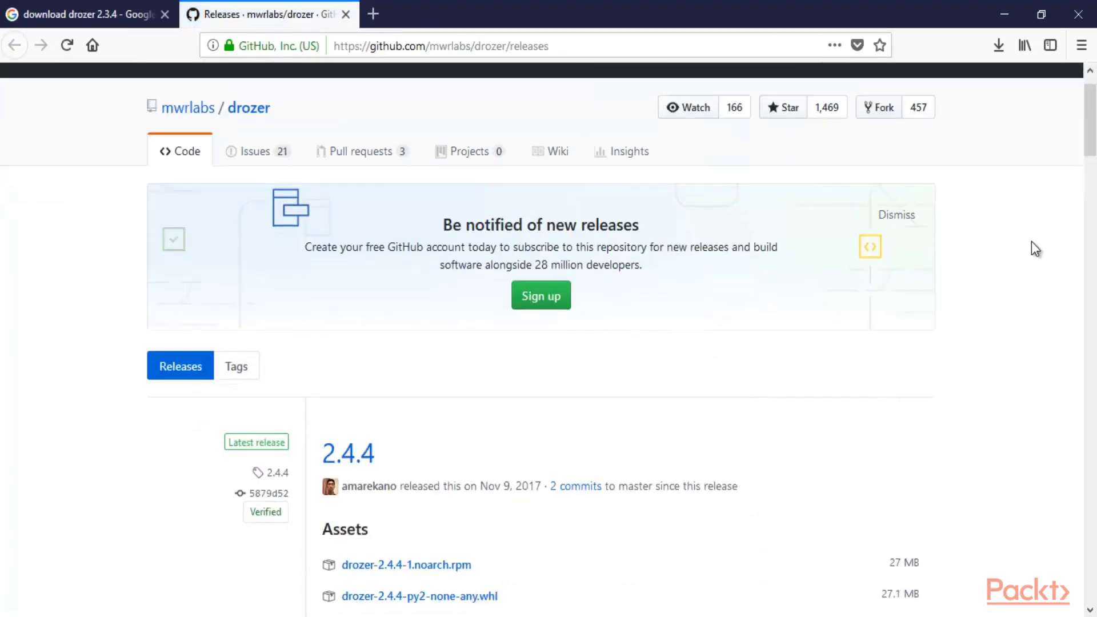
pyautogui.scroll(-20, 1031, 241)
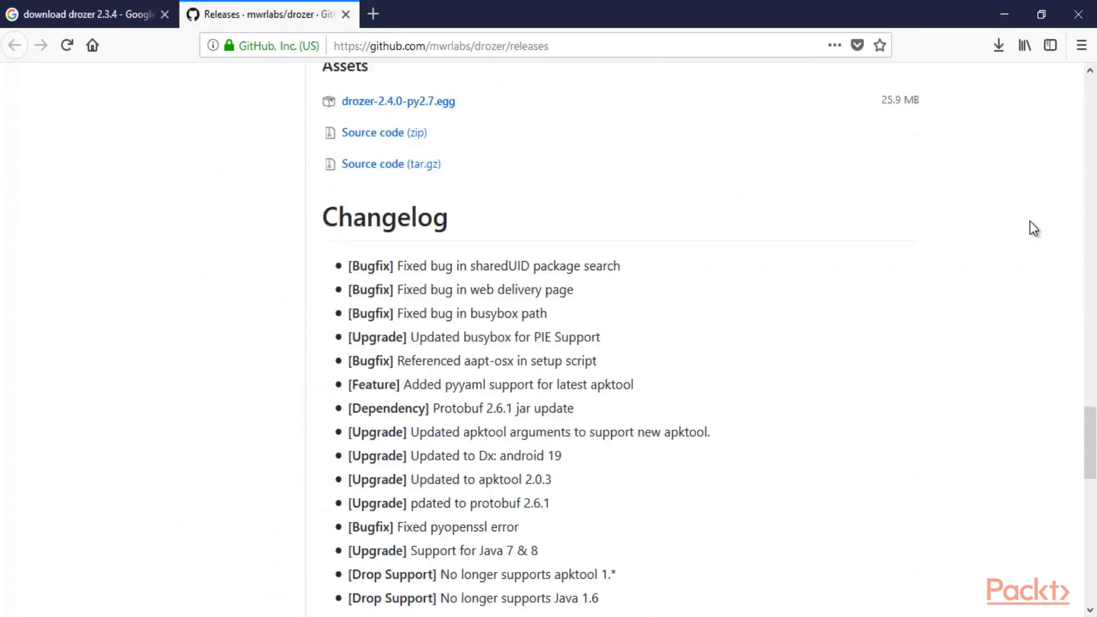
pyautogui.scroll(-12, 1035, 228)
pyautogui.scroll(4, 1035, 226)
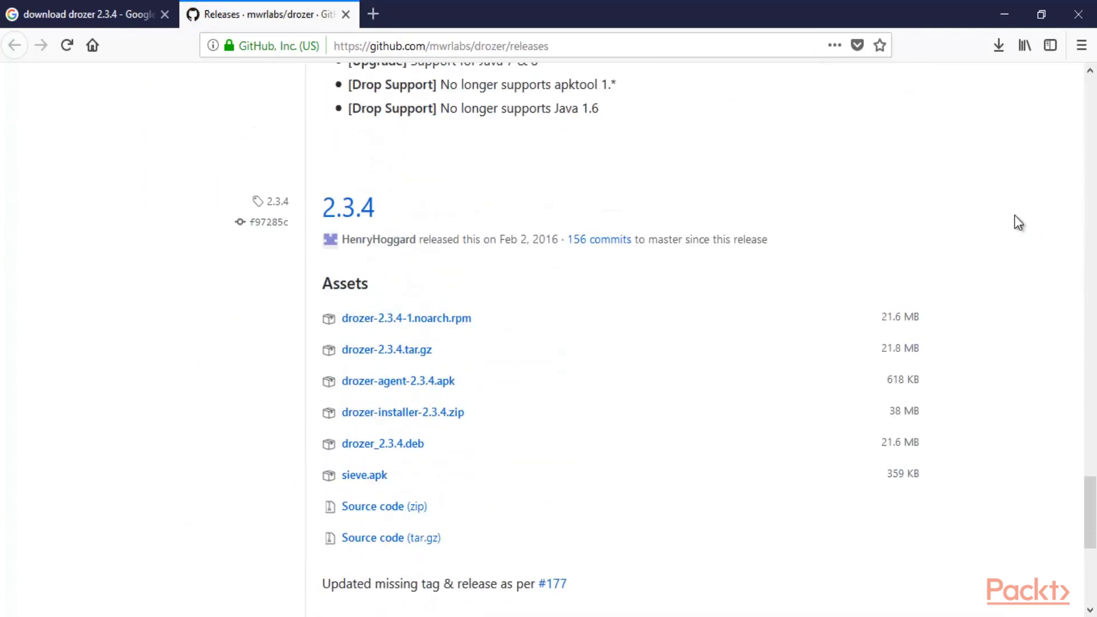
pyautogui.moveTo(378, 219); pyautogui.dragTo(323, 208)
pyautogui.click(41, 404)
pyautogui.scroll(-3, 676, 358)
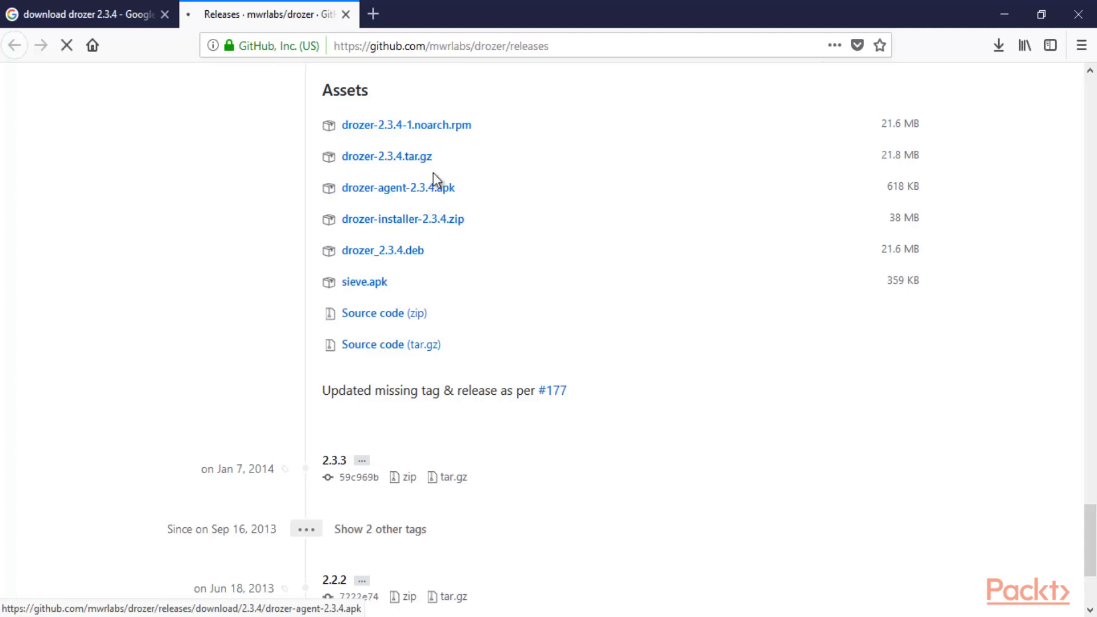
# Check the installer zip download, then download drozer-agent-2.3.4.apk from the 2.3.4 assets.
pyautogui.click(1005, 49)
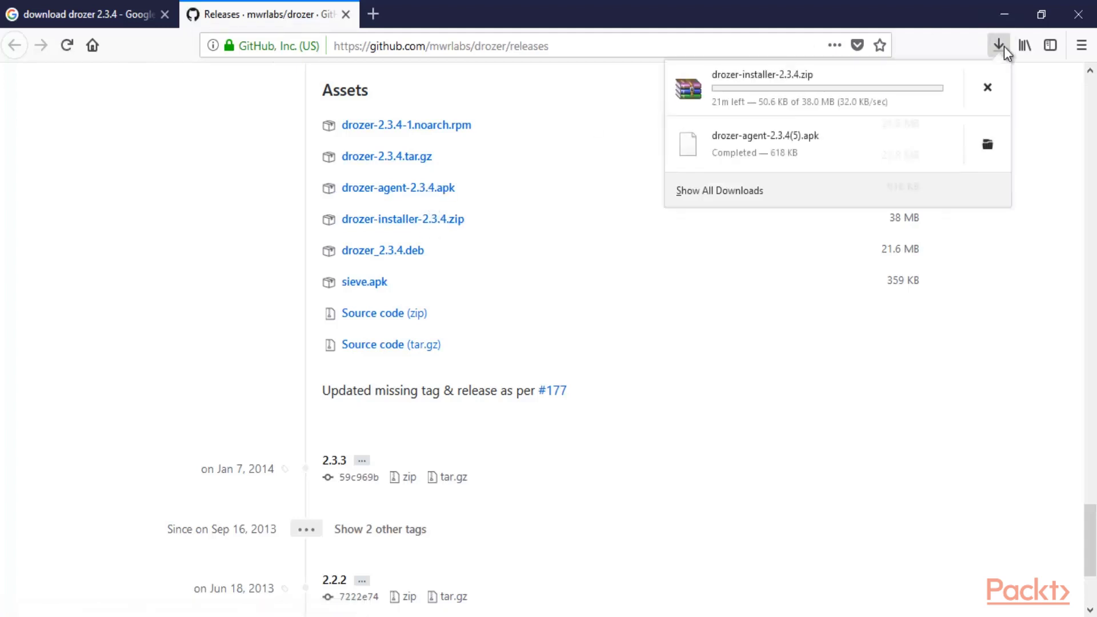
pyautogui.click(1033, 235)
pyautogui.click(421, 197)
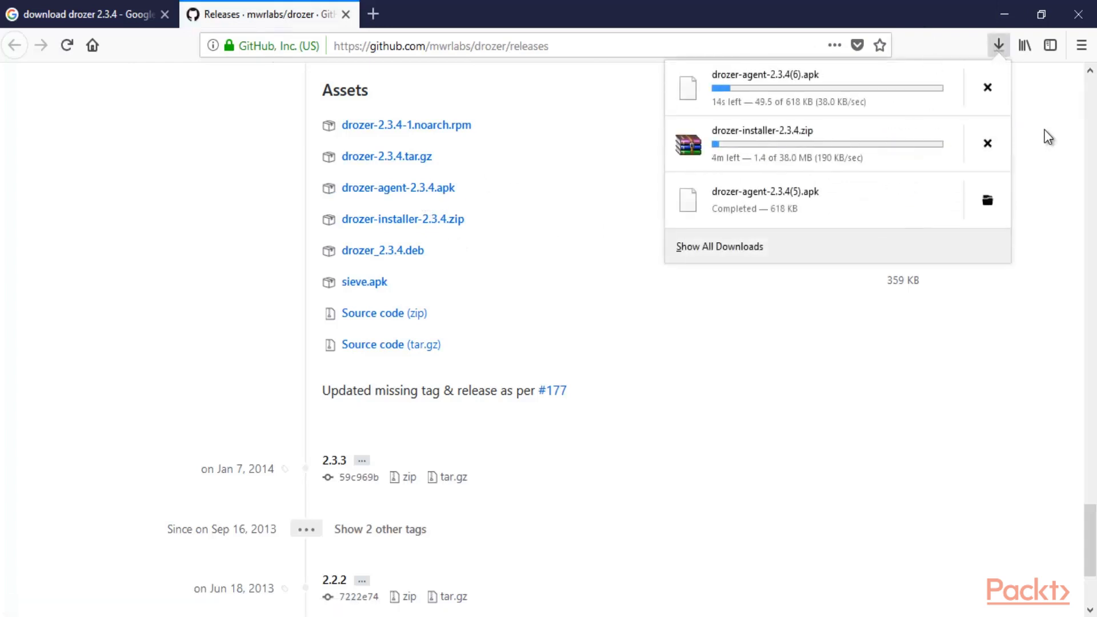
pyautogui.click(826, 30)
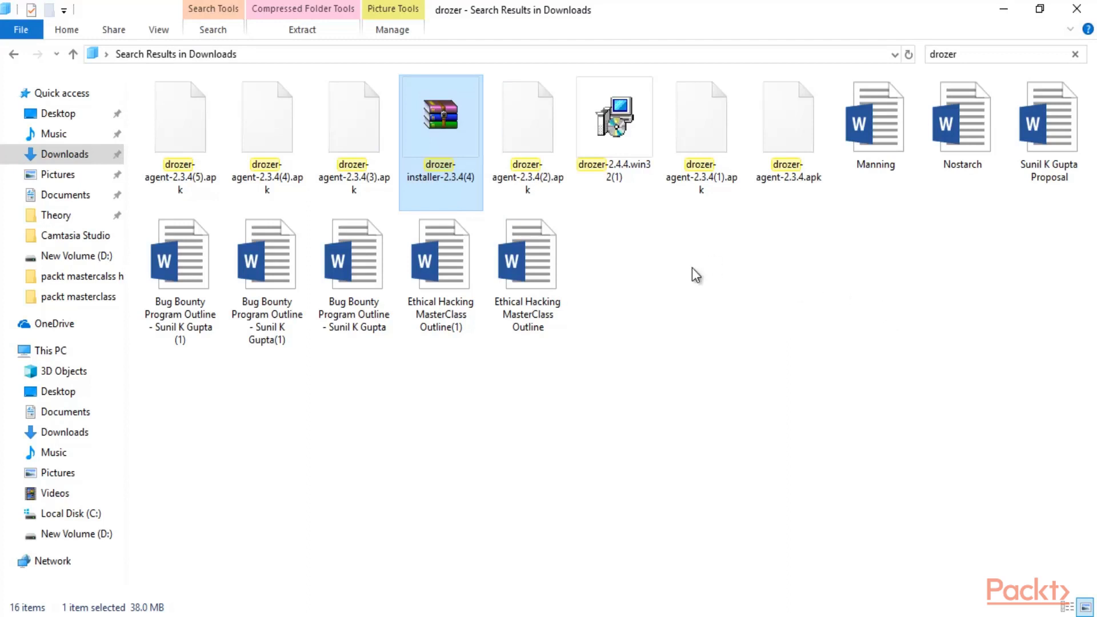
# Open the drozer-installer-2.3.4(4) archive in WinRAR and run its setup.exe.
pyautogui.doubleClick(433, 123)
pyautogui.doubleClick(52, 242)
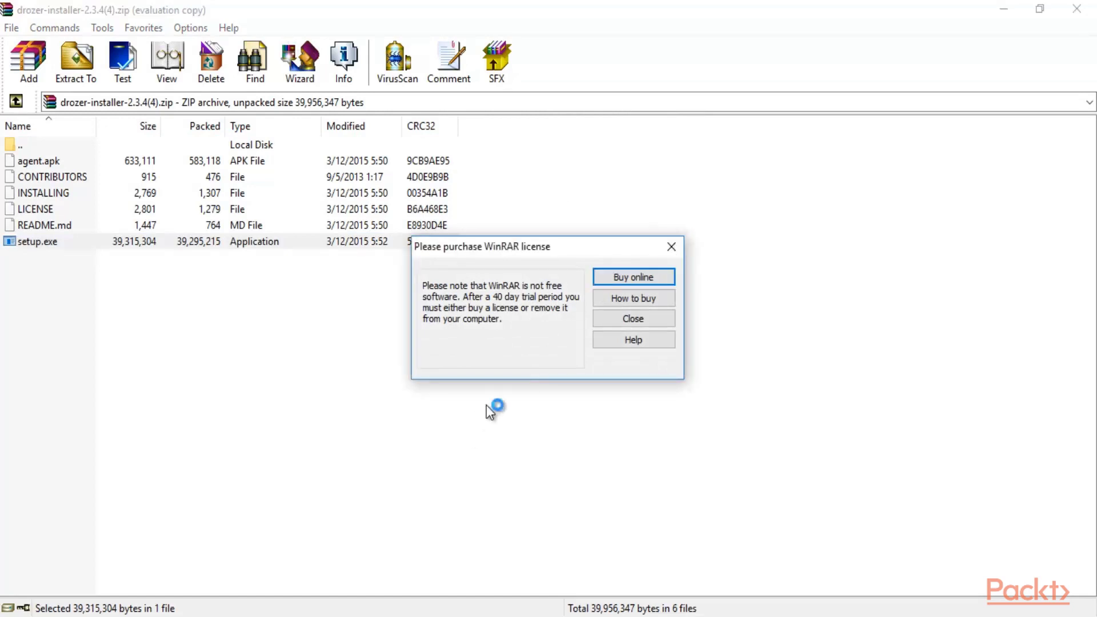
# Close the 'Please purchase WinRAR license' reminder and reposition the drozer Setup window.
pyautogui.moveTo(529, 163); pyautogui.dragTo(412, 157)
pyautogui.click(670, 250)
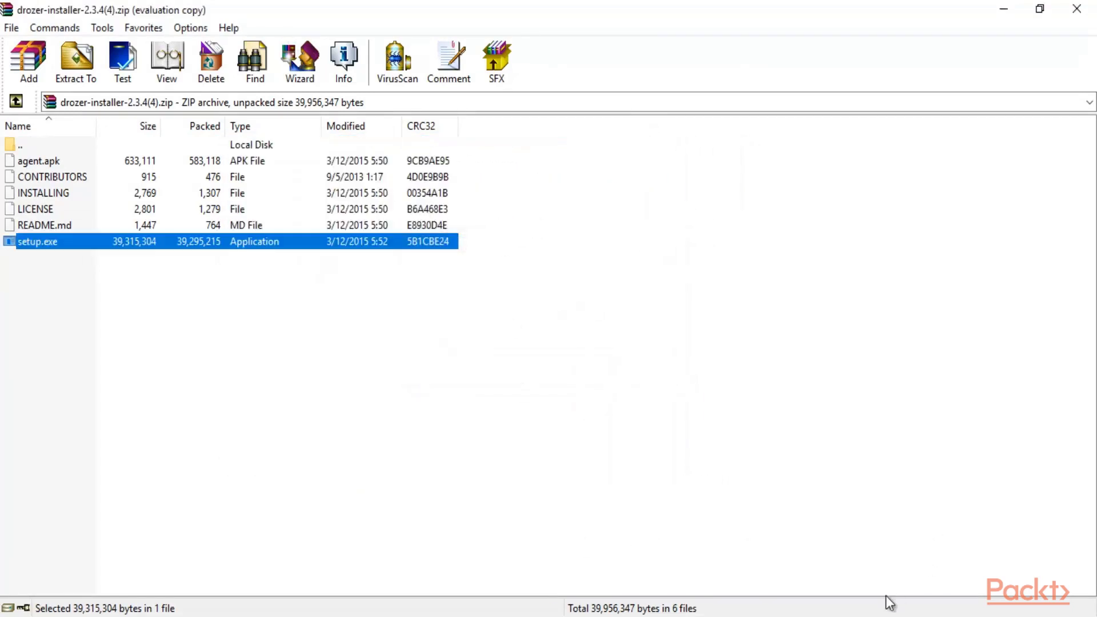
pyautogui.moveTo(497, 147); pyautogui.dragTo(452, 116)
# Install drozer to C:\drozer with the drozer Start Menu folder, then finish the wizard.
pyautogui.click(539, 420)
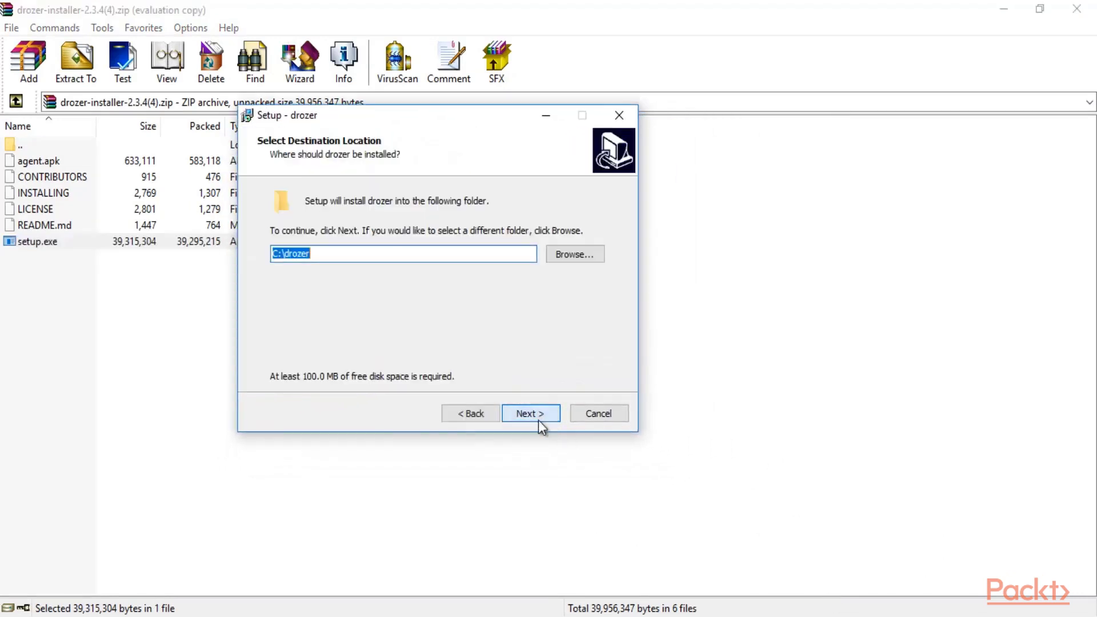
pyautogui.click(314, 253)
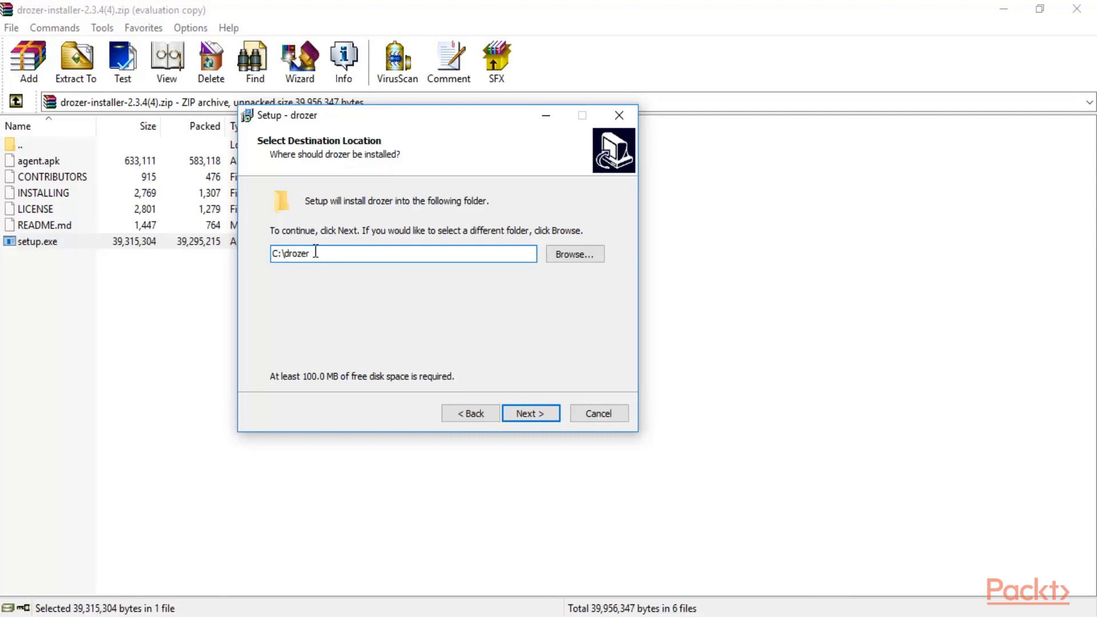
pyautogui.moveTo(315, 252); pyautogui.dragTo(286, 251)
pyautogui.click(530, 415)
pyautogui.click(536, 415)
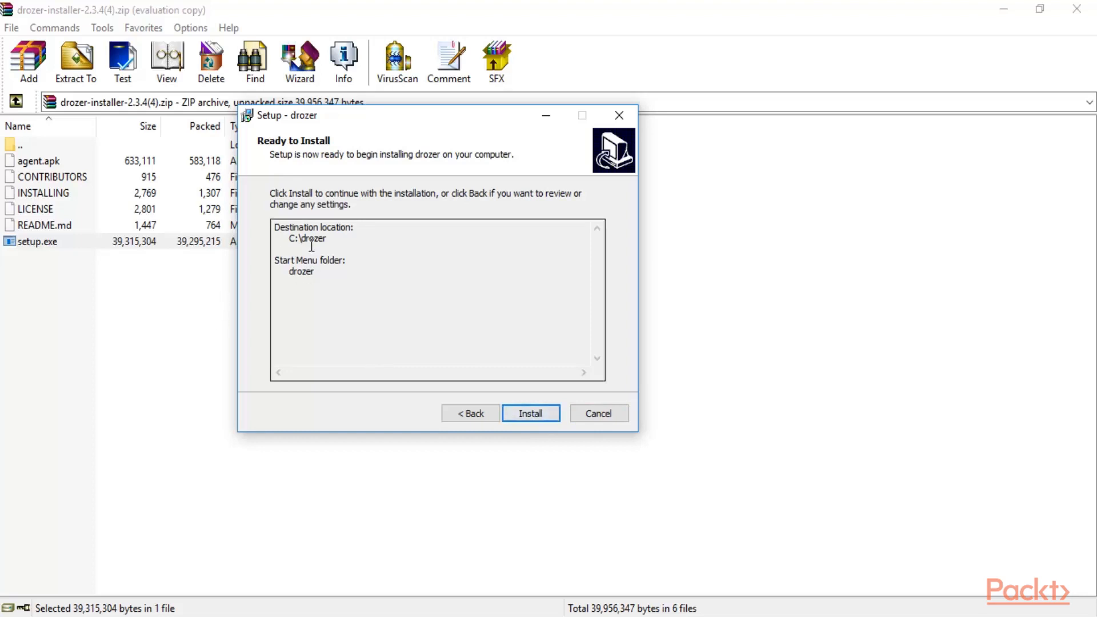
pyautogui.click(533, 412)
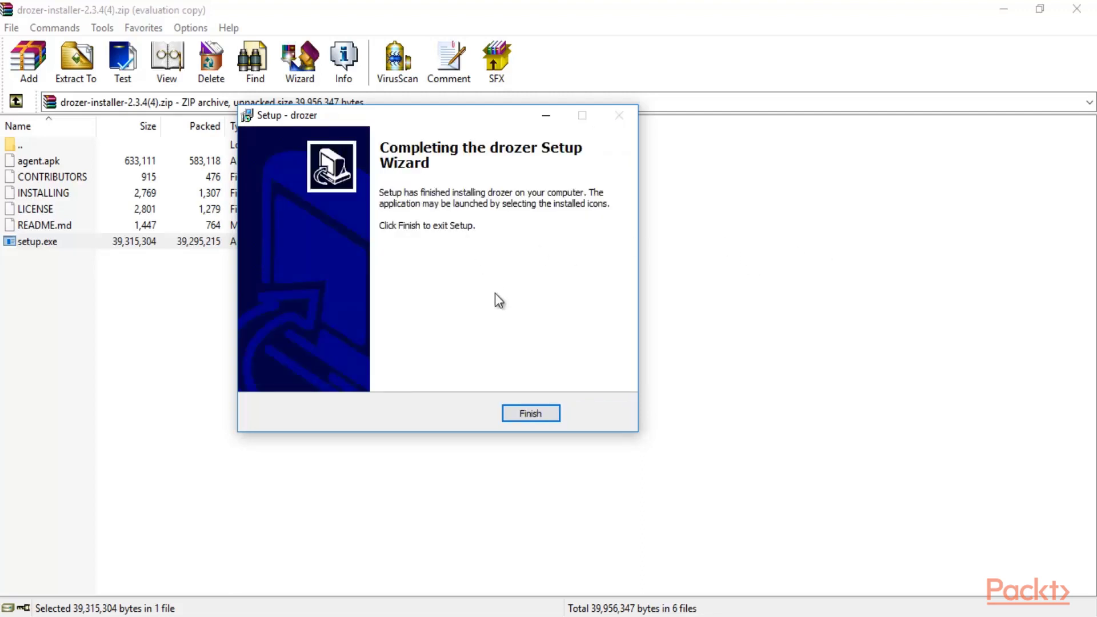
pyautogui.click(519, 415)
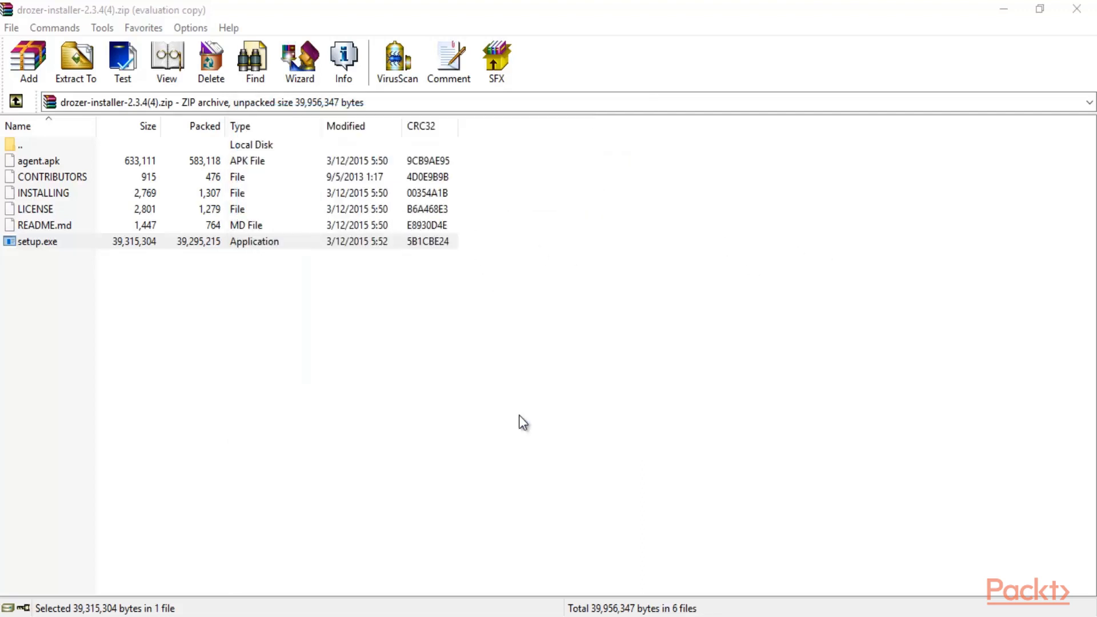
# Open a new File Explorer window, inspect the drozer folder on Local Disk (C:), and return.
pyautogui.click(617, 255)
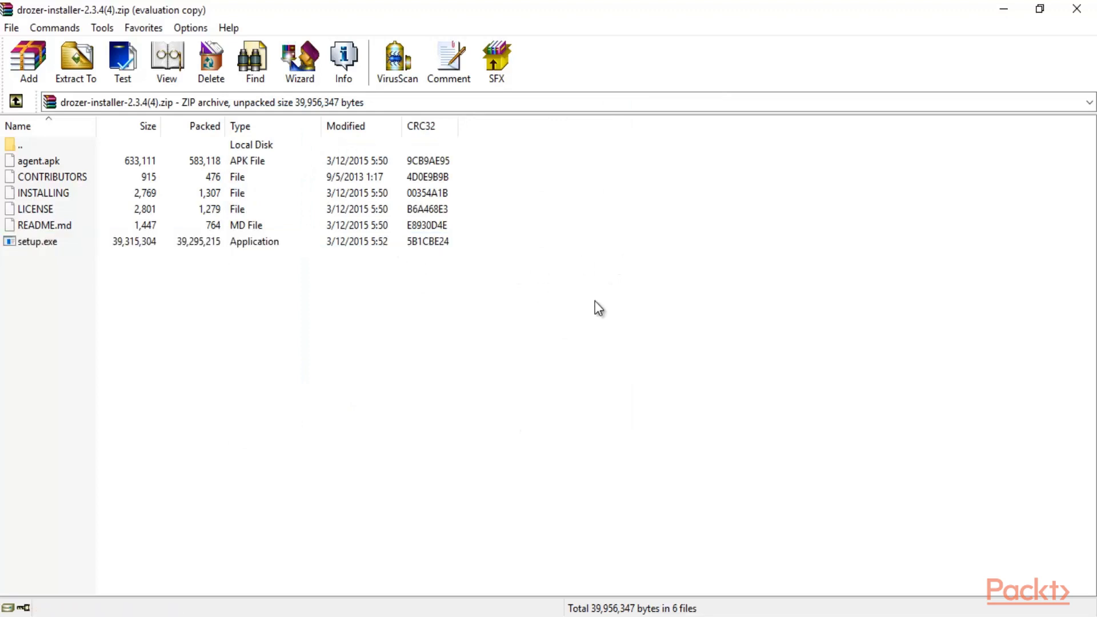
pyautogui.rightClick(411, 615)
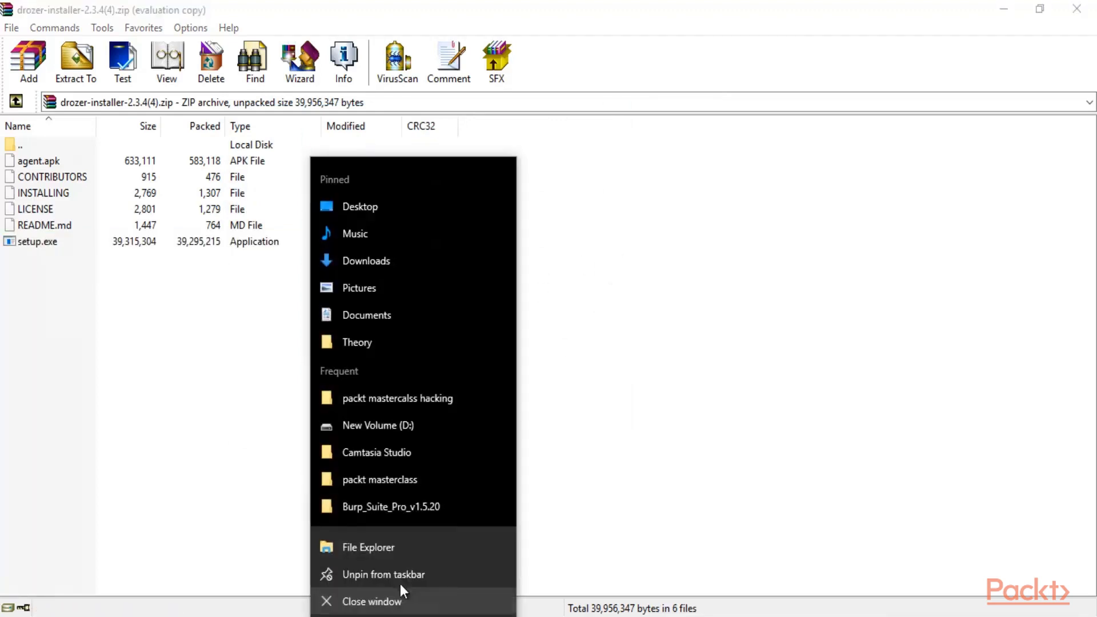
pyautogui.click(369, 543)
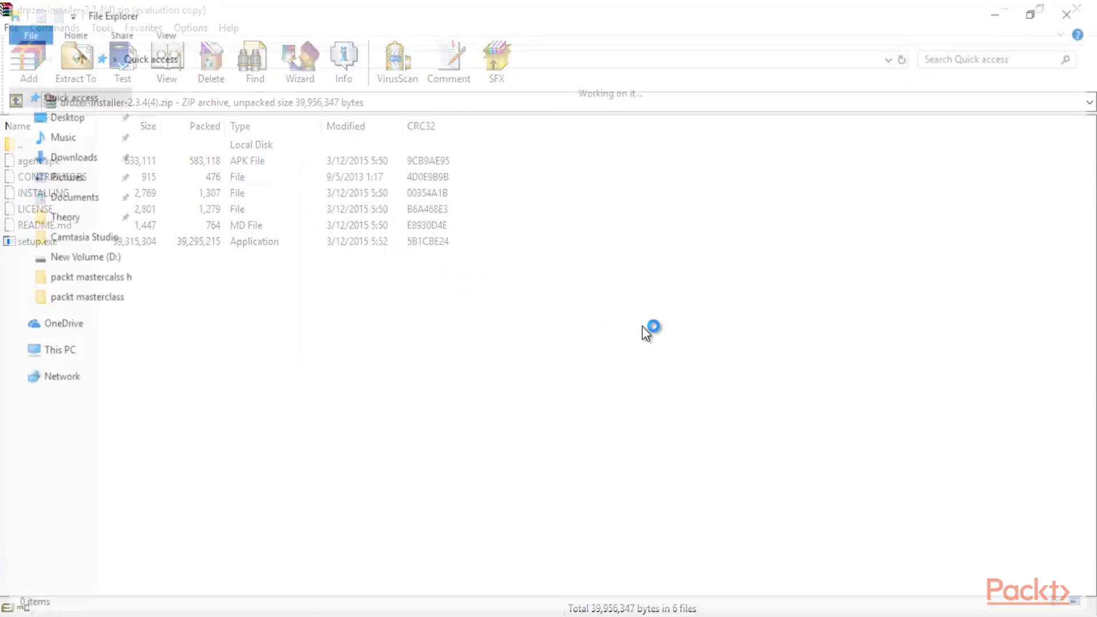
pyautogui.click(83, 355)
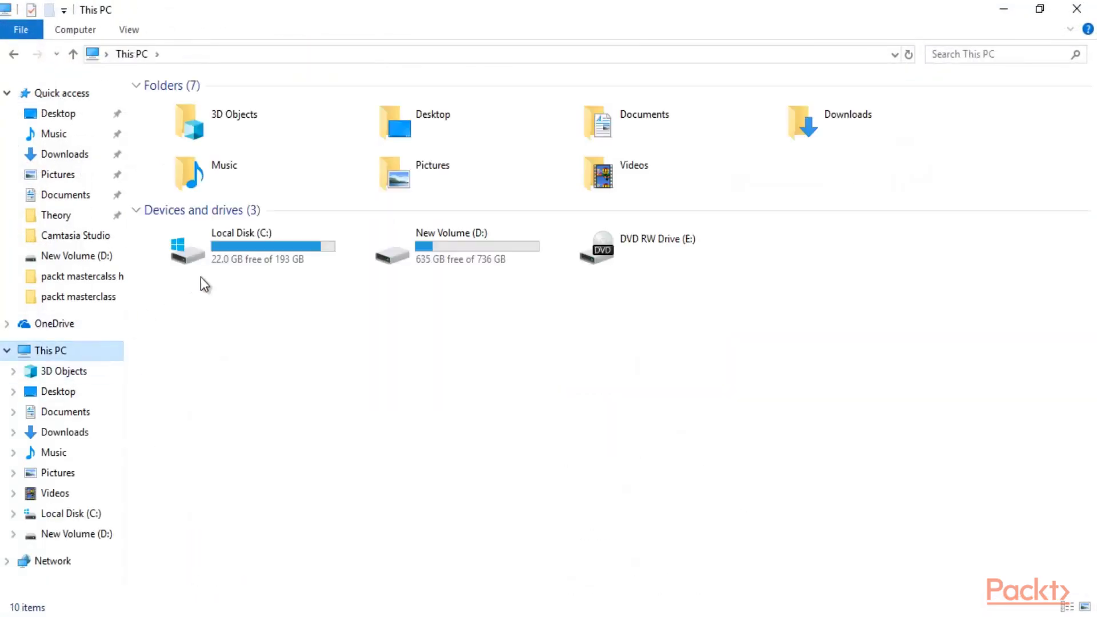
pyautogui.doubleClick(257, 263)
pyautogui.click(245, 109)
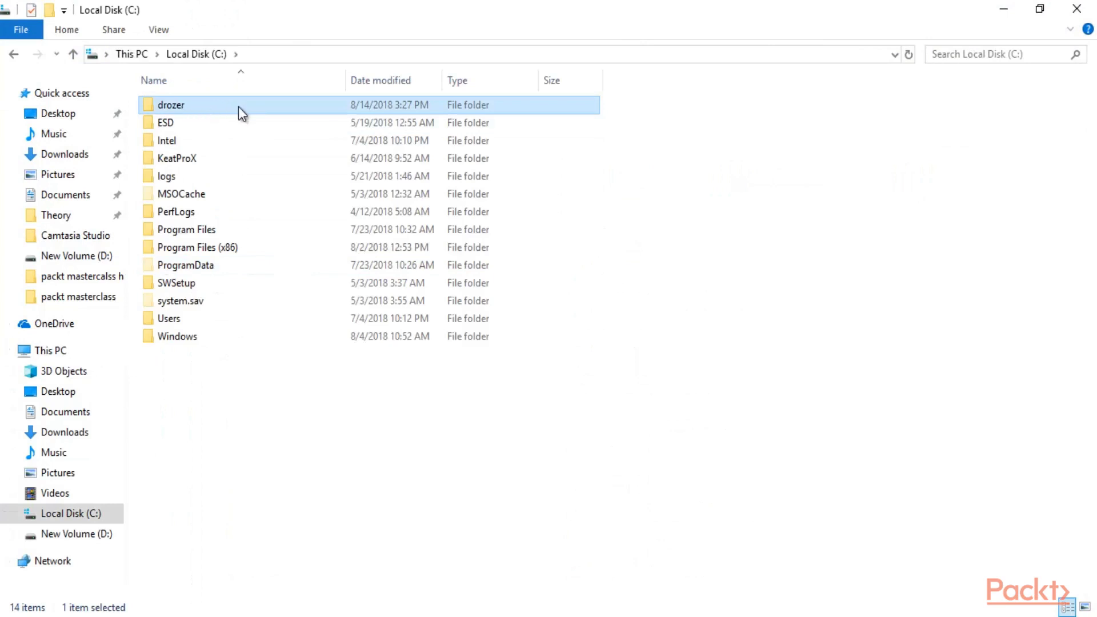
pyautogui.doubleClick(268, 105)
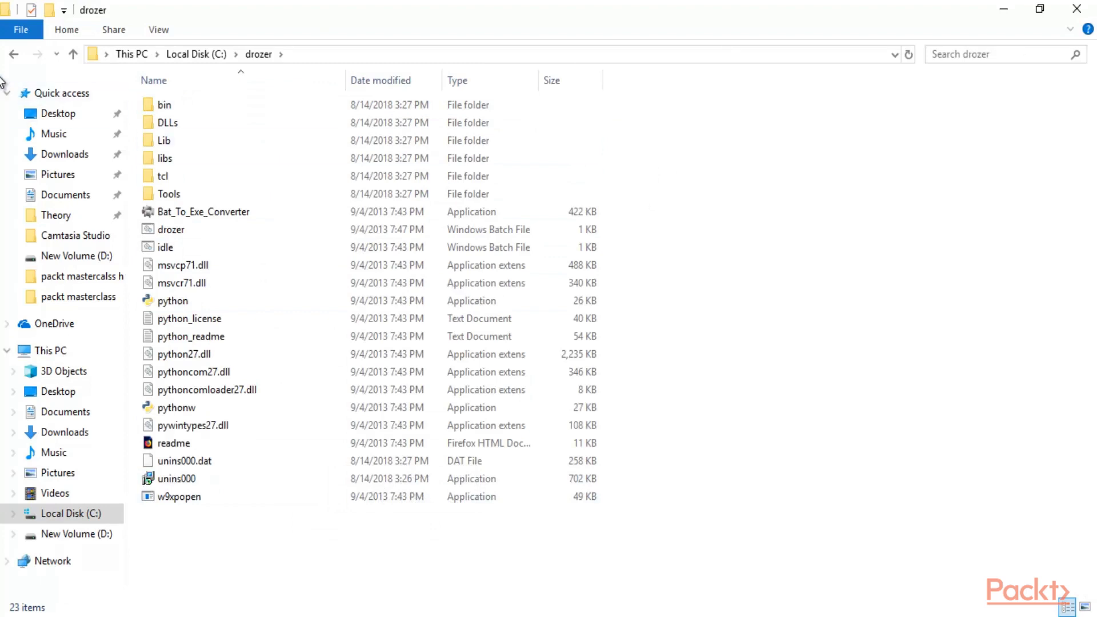
pyautogui.click(12, 55)
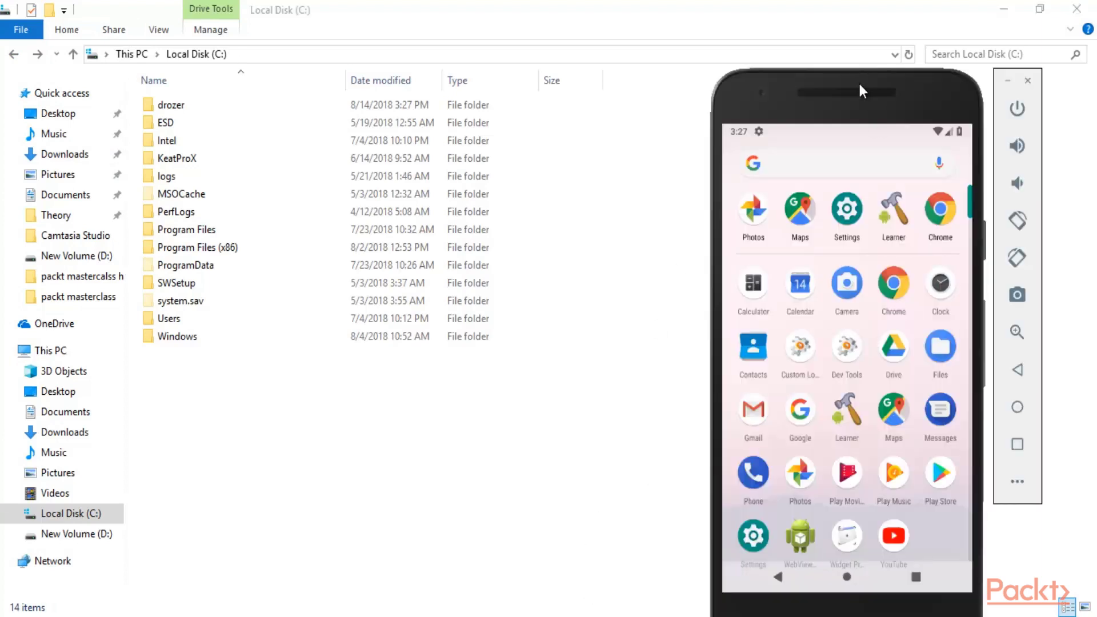
# Move the Android emulator window up and left, then bring File Explorer back in front.
pyautogui.moveTo(859, 81); pyautogui.dragTo(844, 26)
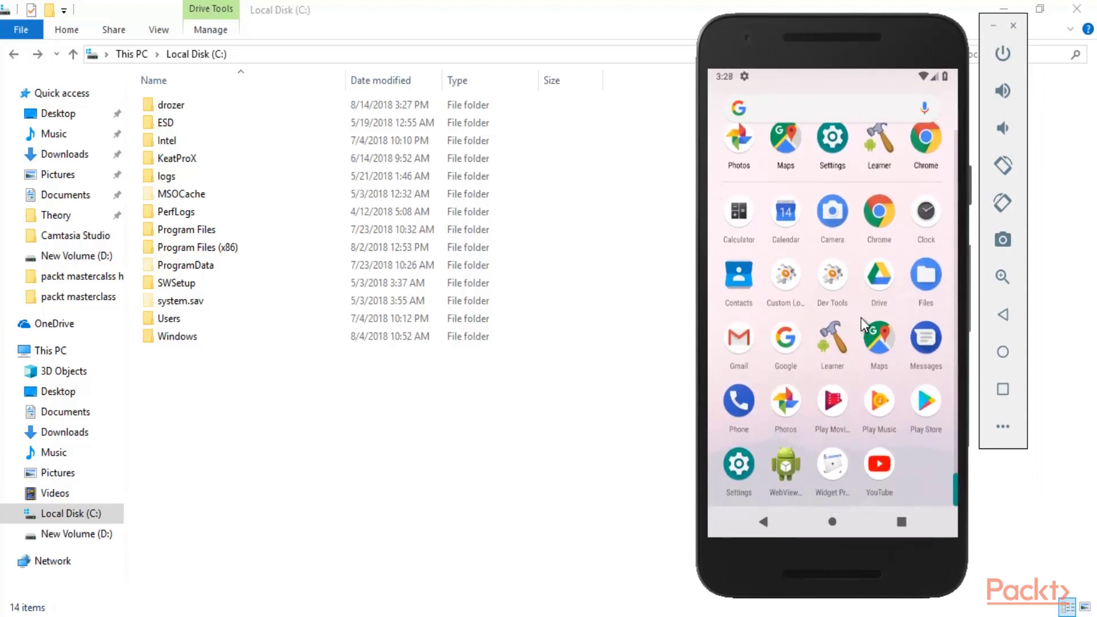
pyautogui.click(623, 408)
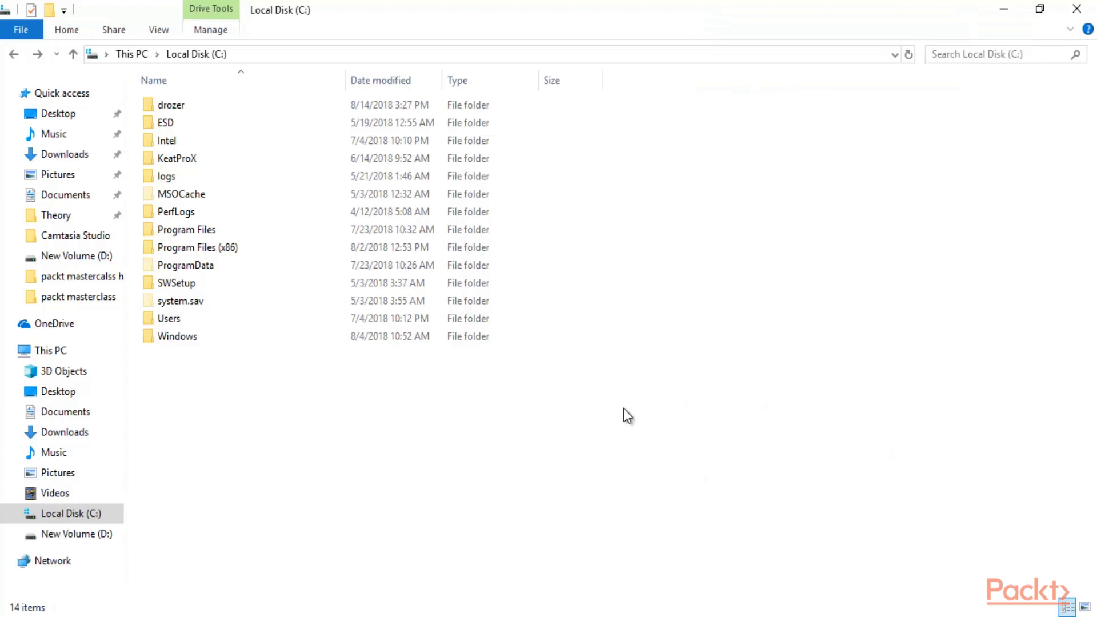
# Navigate through Users, the home folder, AppData\Local, Android and Sdk into platform-tools.
pyautogui.doubleClick(207, 318)
pyautogui.doubleClick(191, 106)
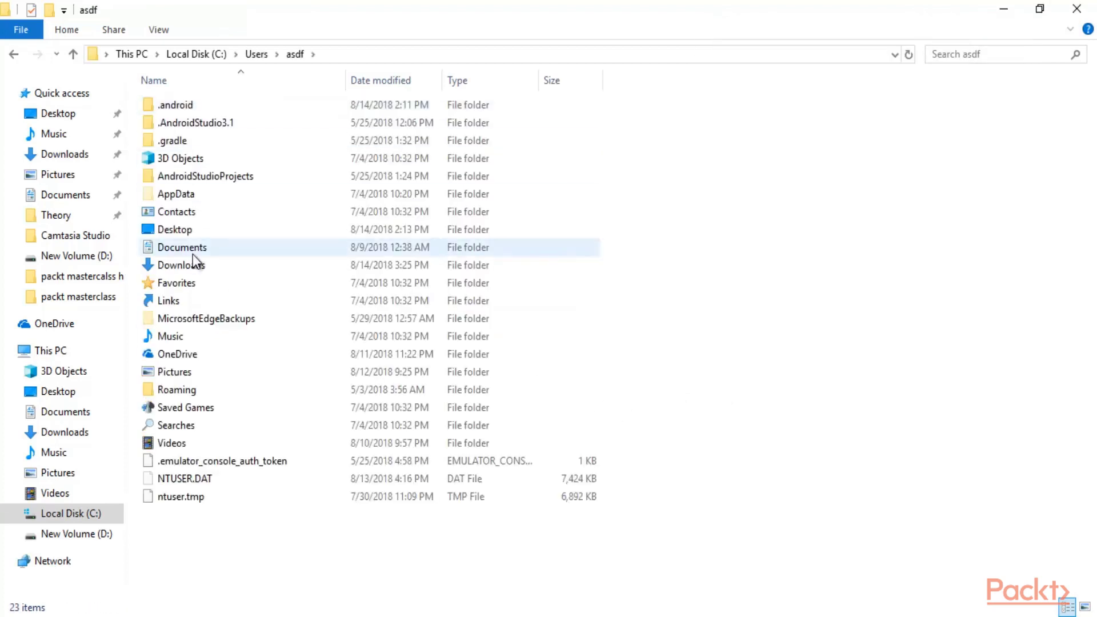
pyautogui.doubleClick(191, 195)
pyautogui.doubleClick(188, 121)
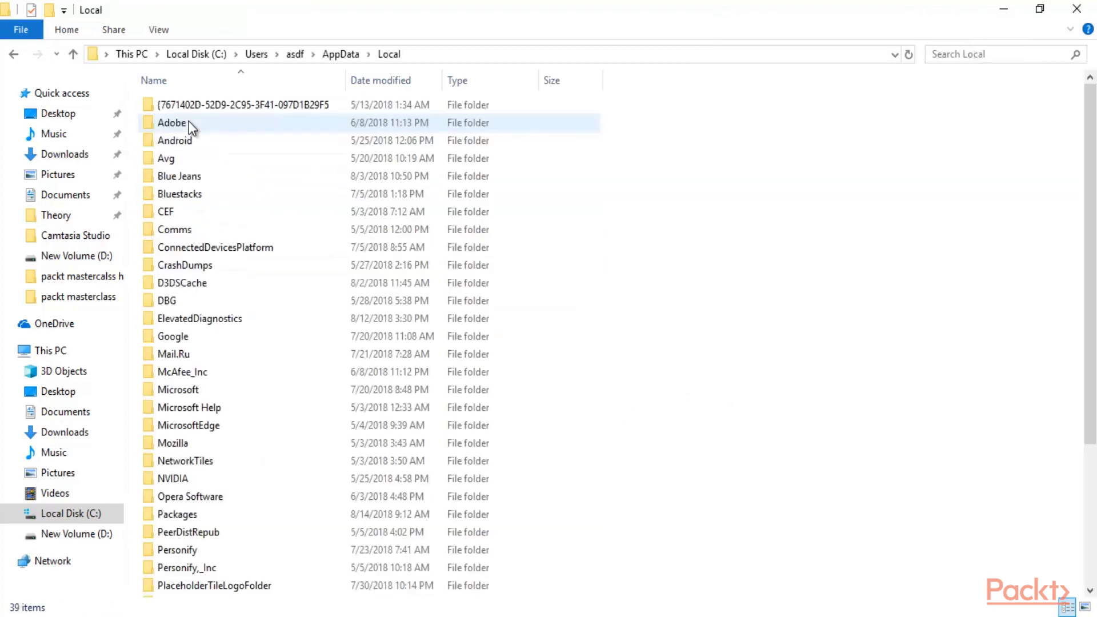
pyautogui.doubleClick(184, 141)
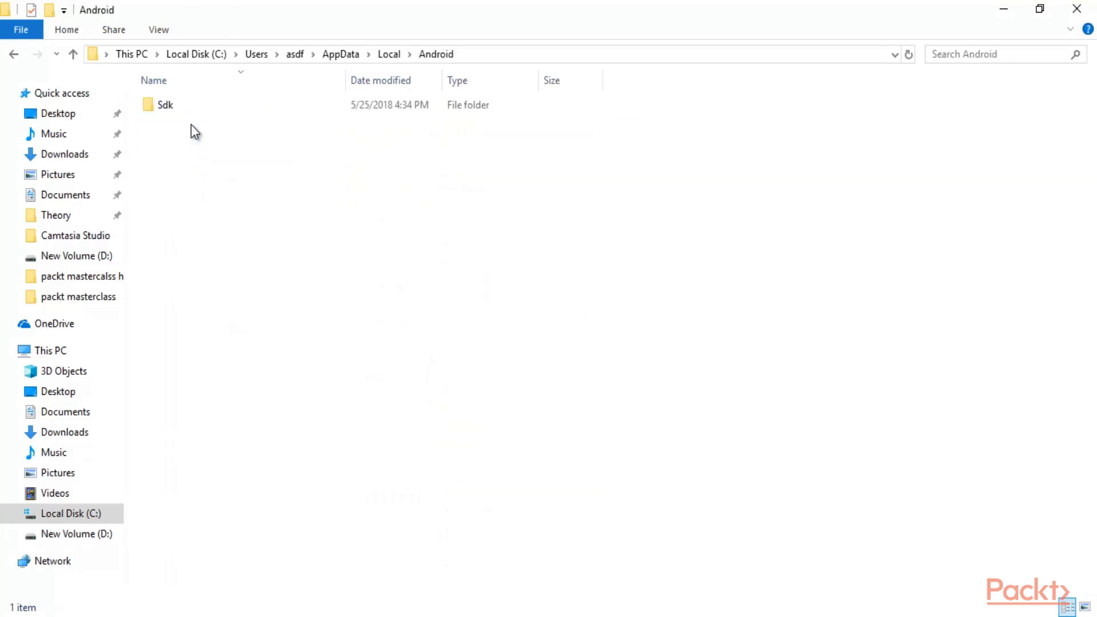
pyautogui.doubleClick(193, 107)
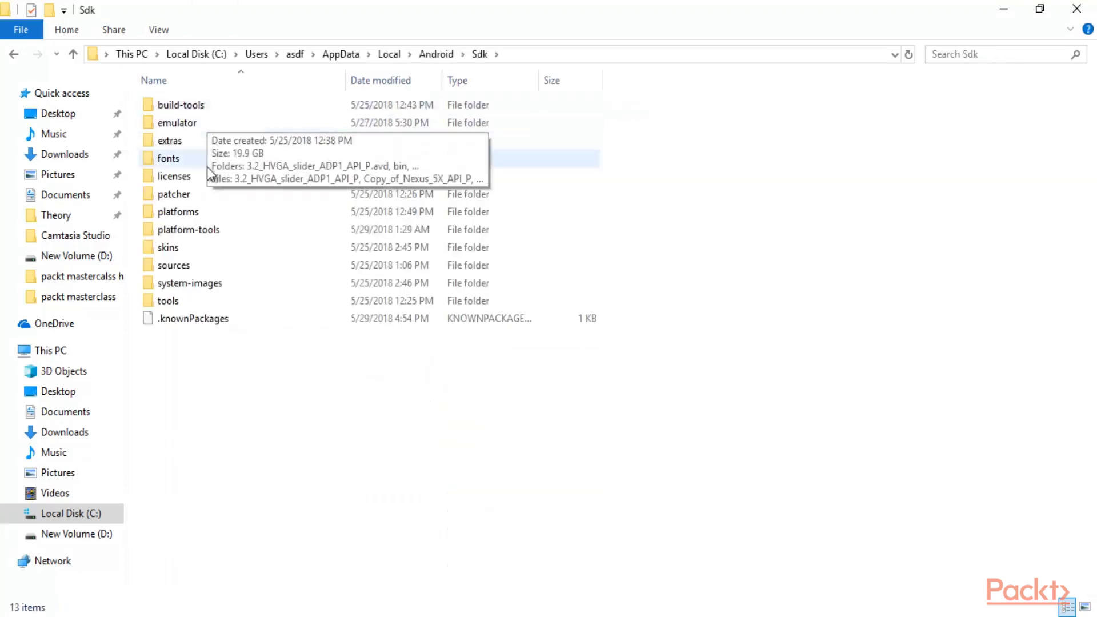
pyautogui.doubleClick(203, 231)
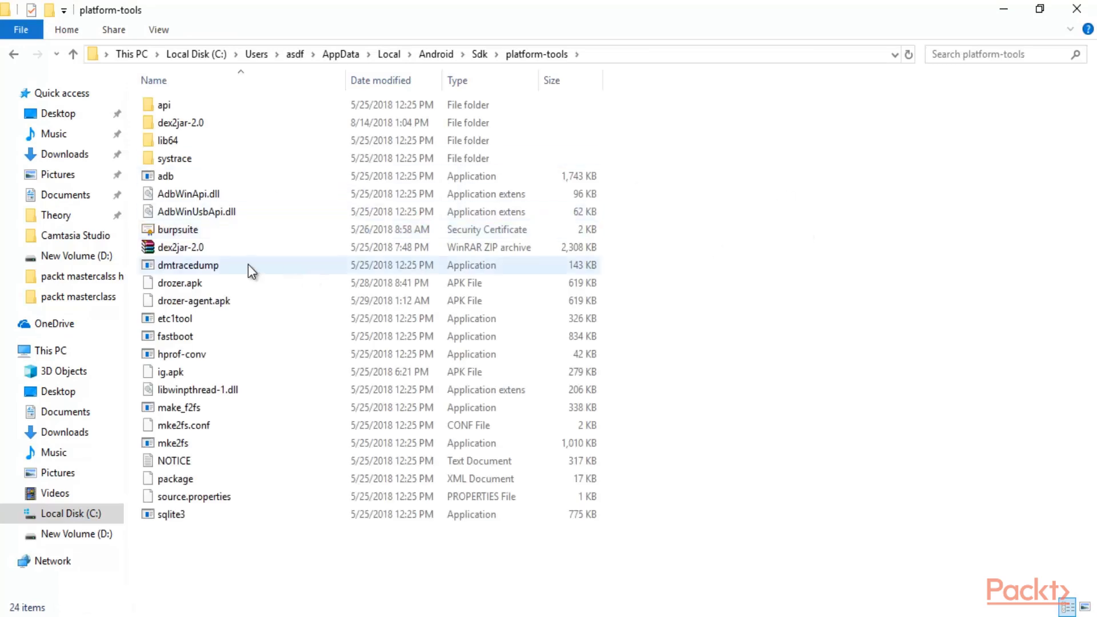
# Point out adb, drozer.apk and drozer-agent.apk in the platform-tools folder.
pyautogui.click(189, 172)
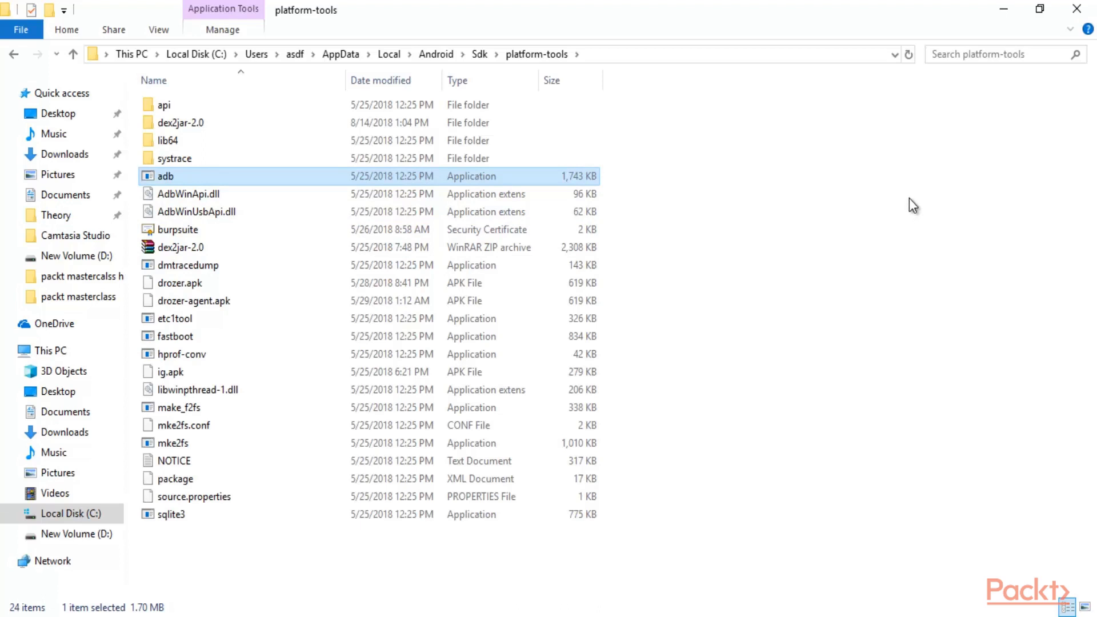
pyautogui.click(802, 265)
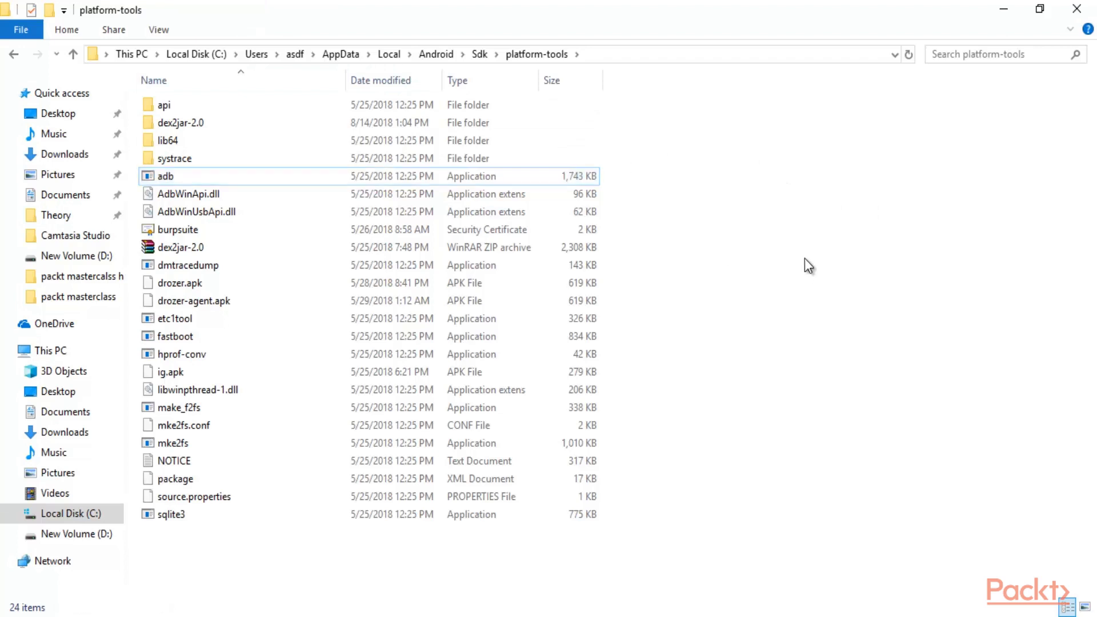
pyautogui.click(219, 283)
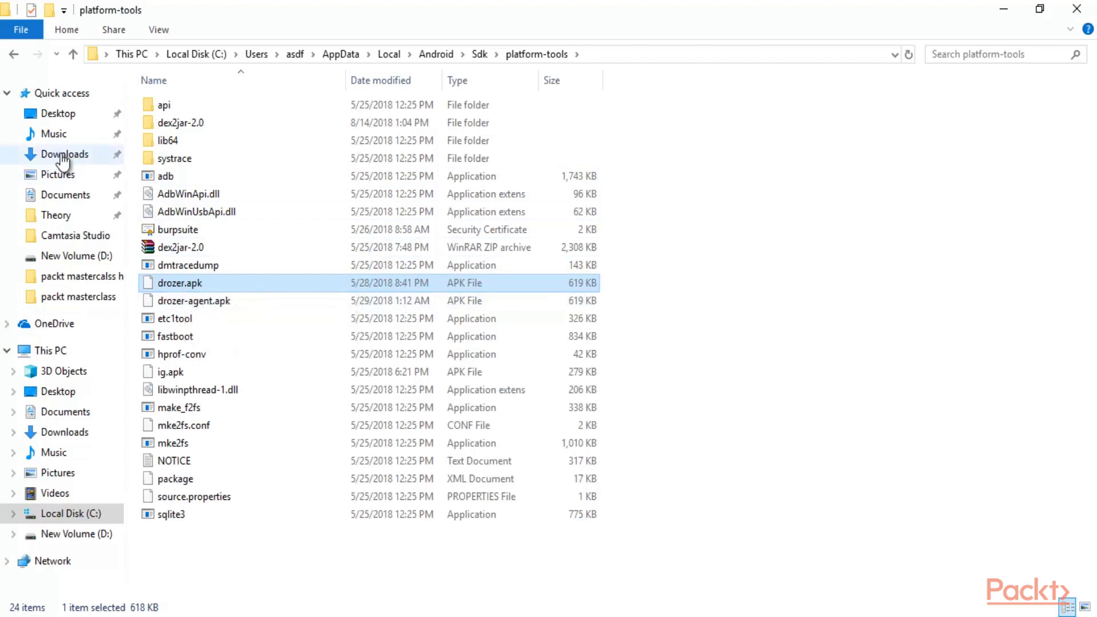
pyautogui.click(219, 307)
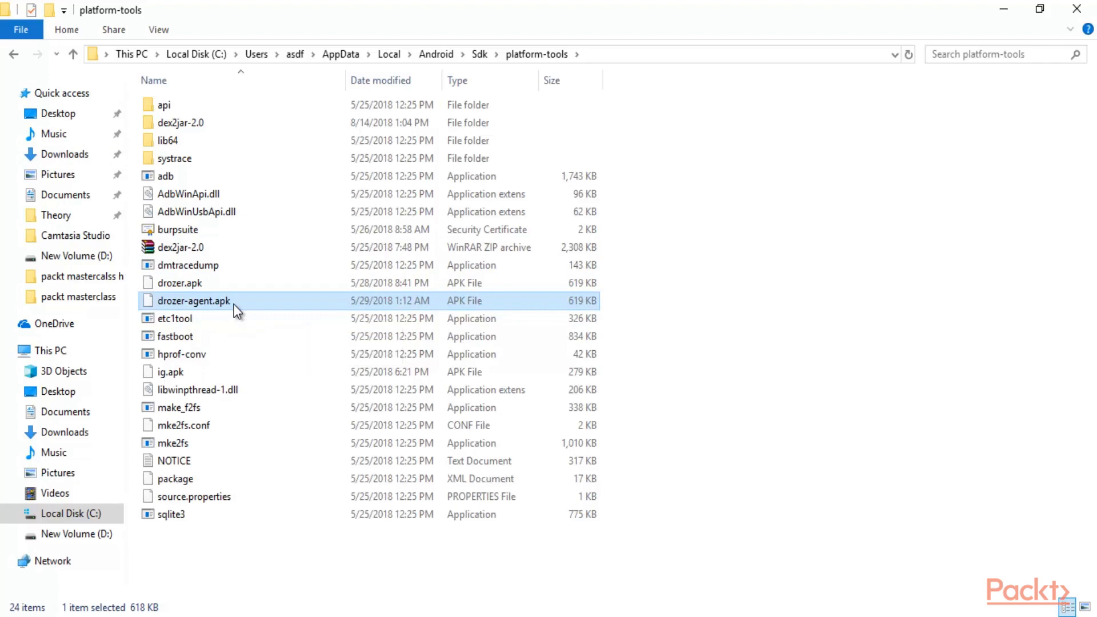
pyautogui.rightClick(234, 304)
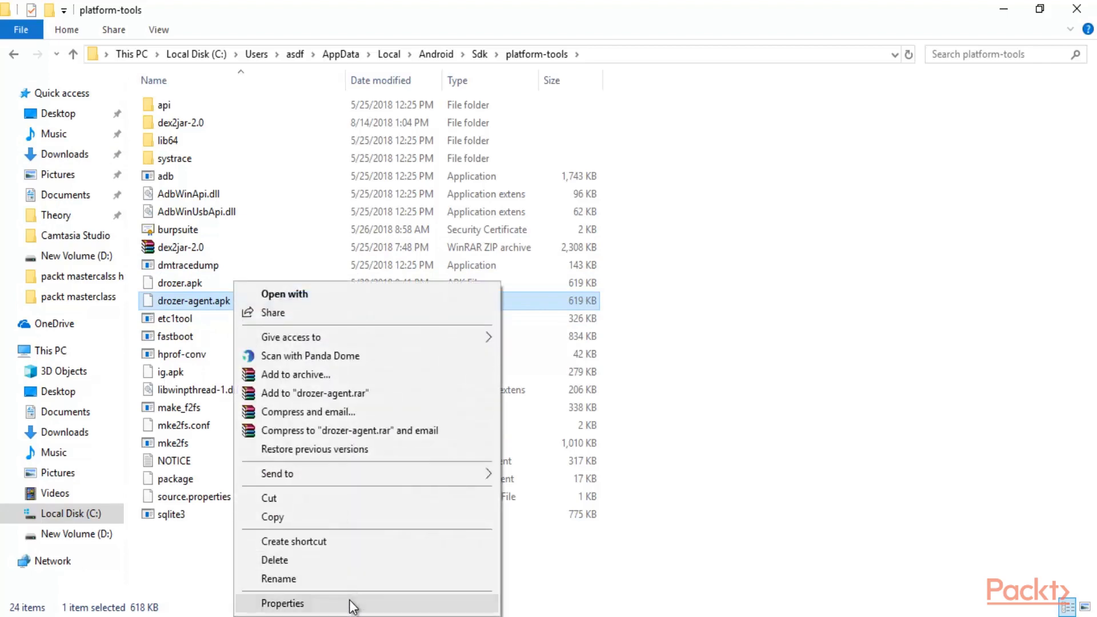
pyautogui.click(351, 602)
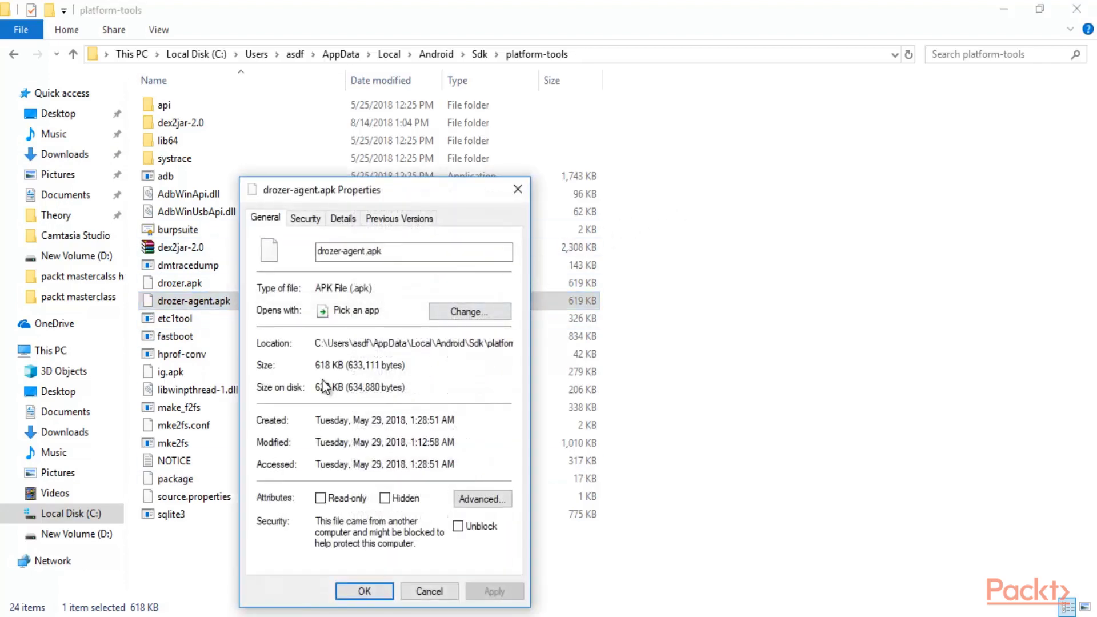
pyautogui.click(517, 189)
pyautogui.rightClick(266, 286)
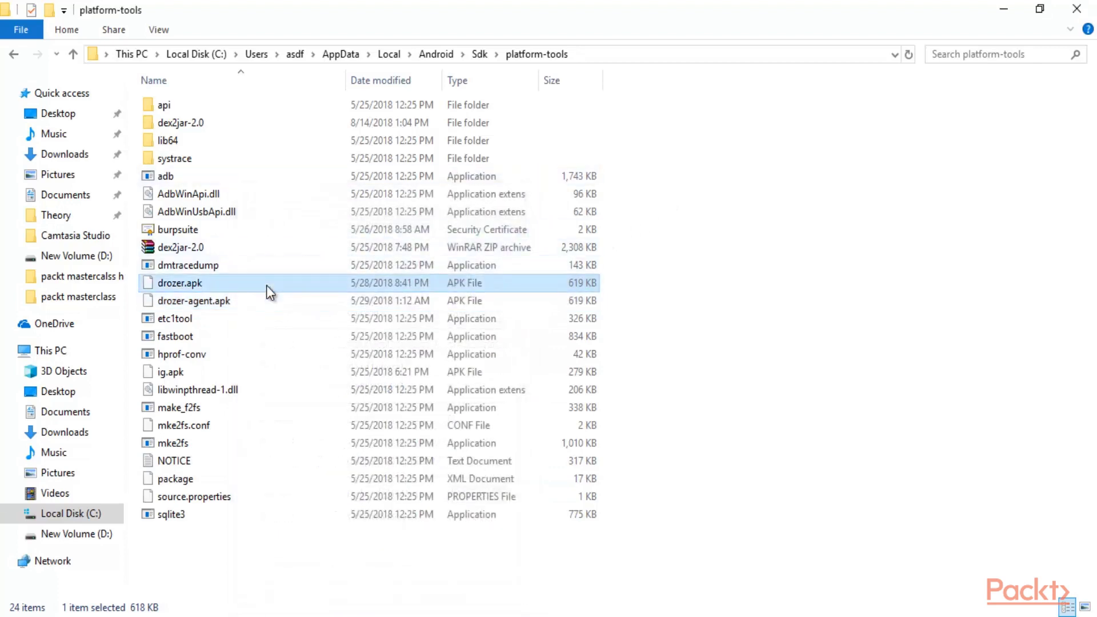
pyautogui.click(338, 599)
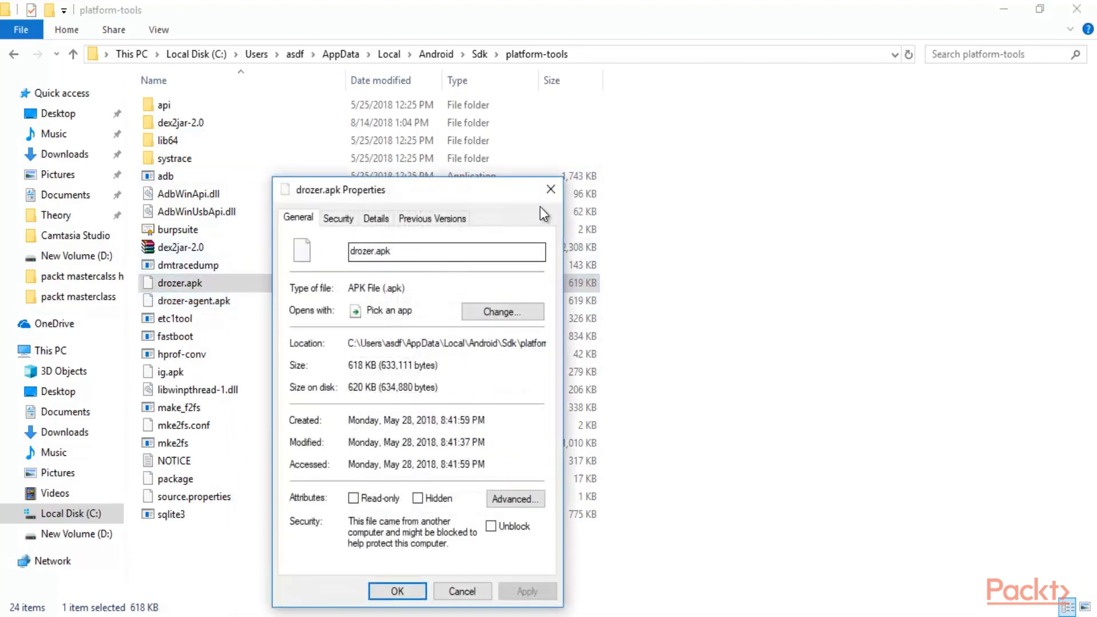
pyautogui.click(551, 189)
pyautogui.click(769, 203)
pyautogui.click(219, 301)
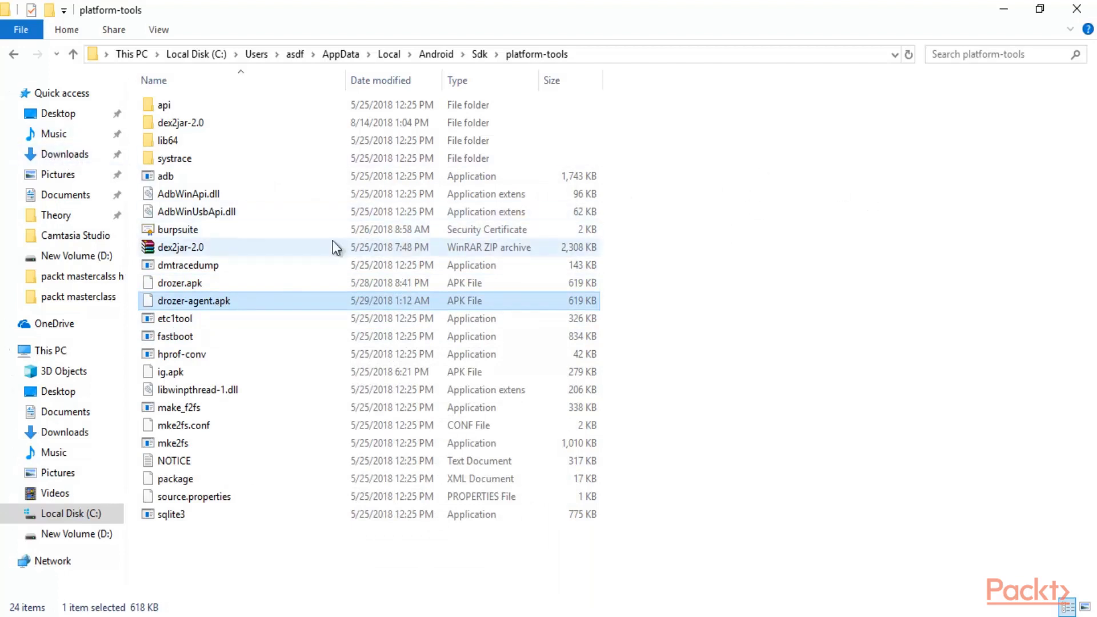
pyautogui.click(733, 231)
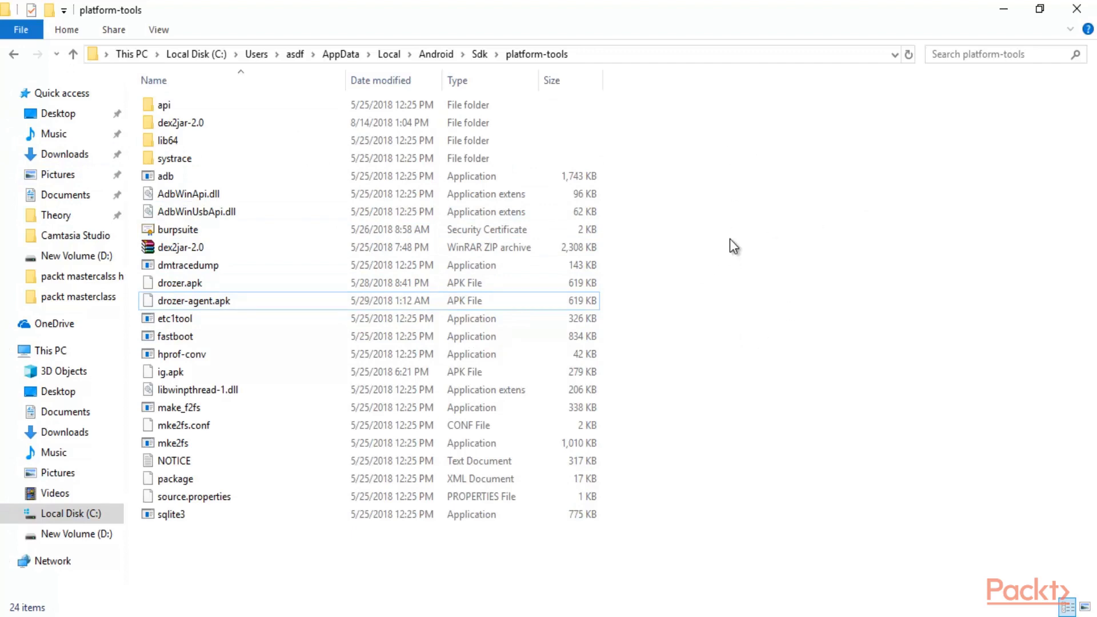
# Launch Command Prompt from Windows search using cmd.
pyautogui.press('super')
pyautogui.write('cmd')
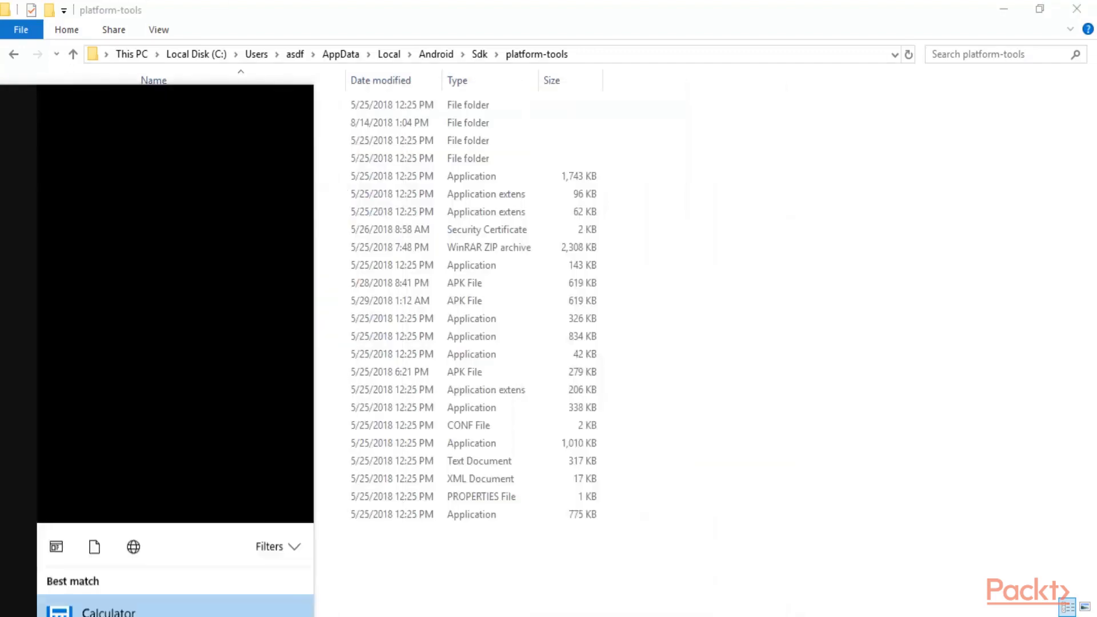
pyautogui.press('Return')
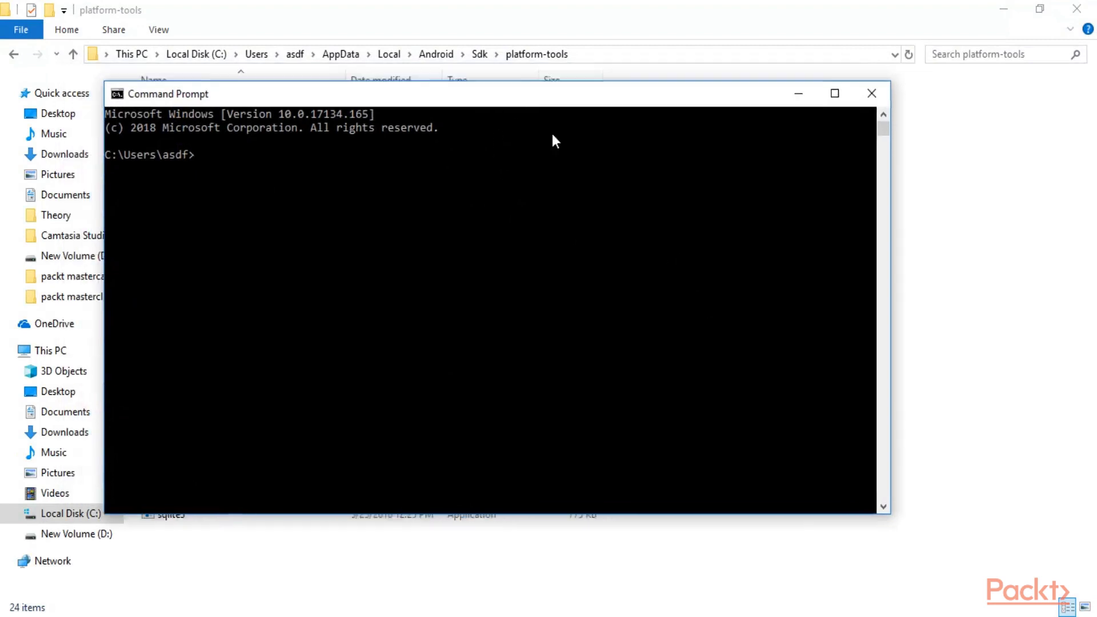
# Change the console's directory to AppData/Local/Android/Sdk/platform-tools.
pyautogui.moveTo(455, 91); pyautogui.dragTo(673, 118)
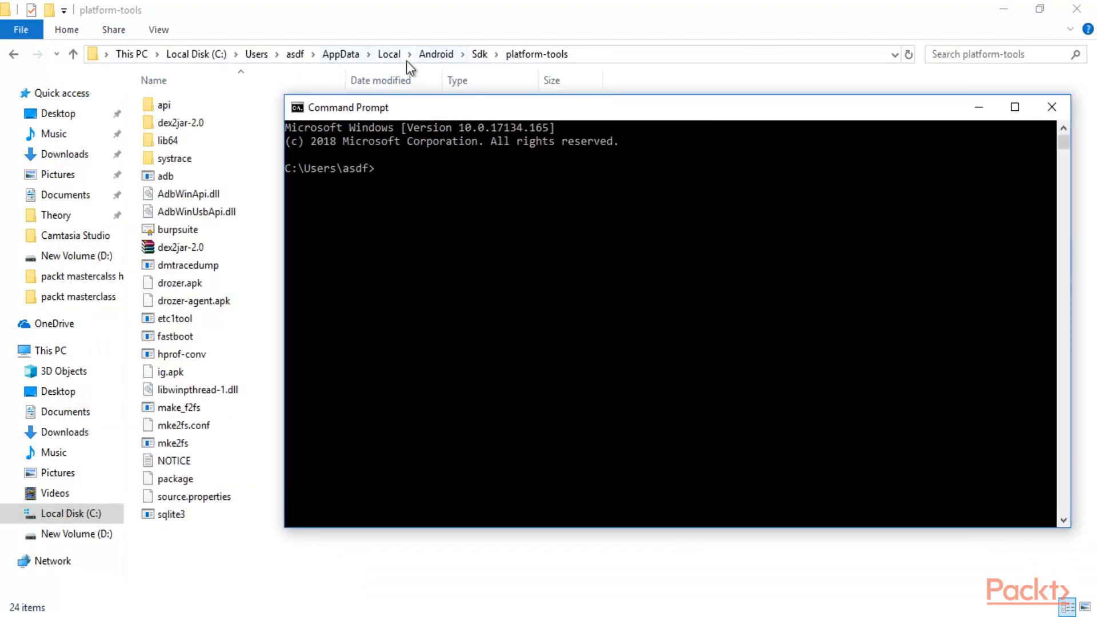
pyautogui.click(396, 170)
pyautogui.write('cd AppData/Local/Android')
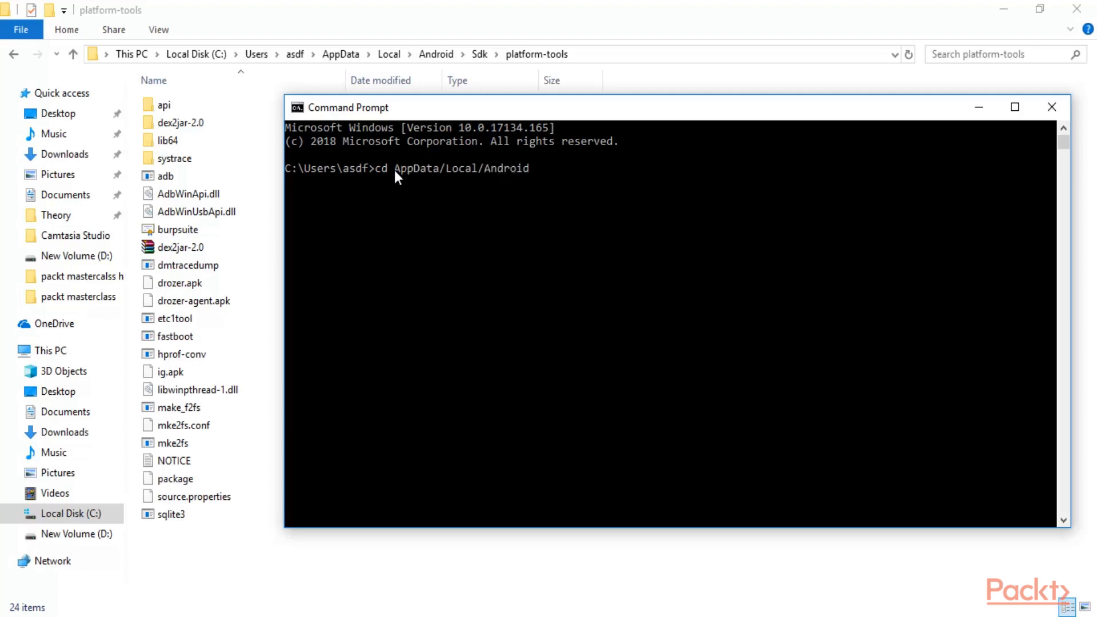
pyautogui.write('/Sdk/platform-')
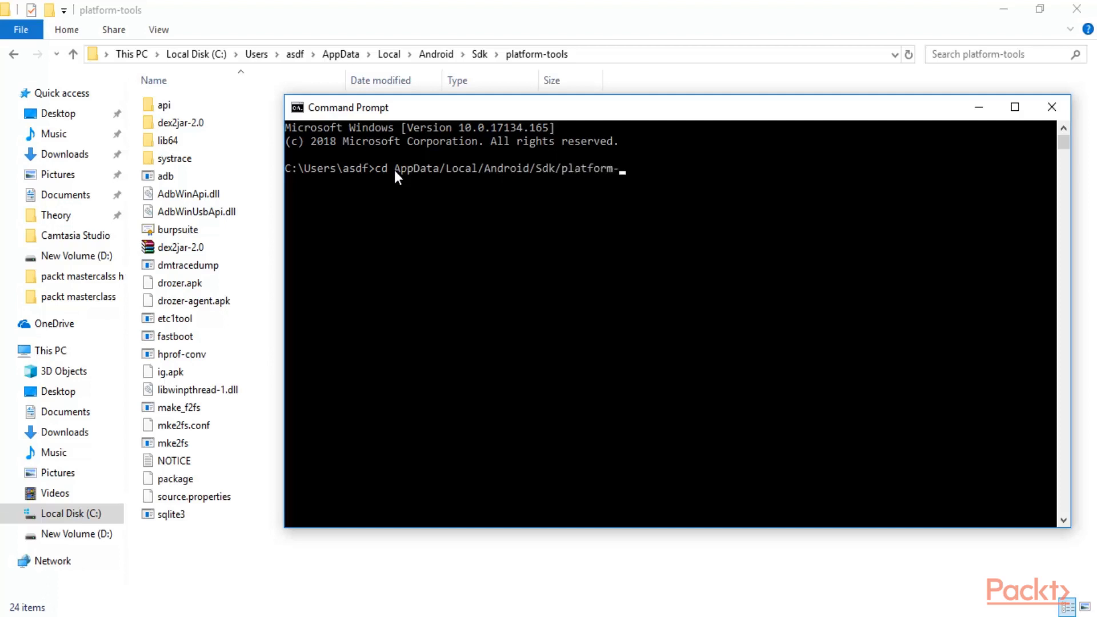
pyautogui.write('tools')
pyautogui.press('Return')
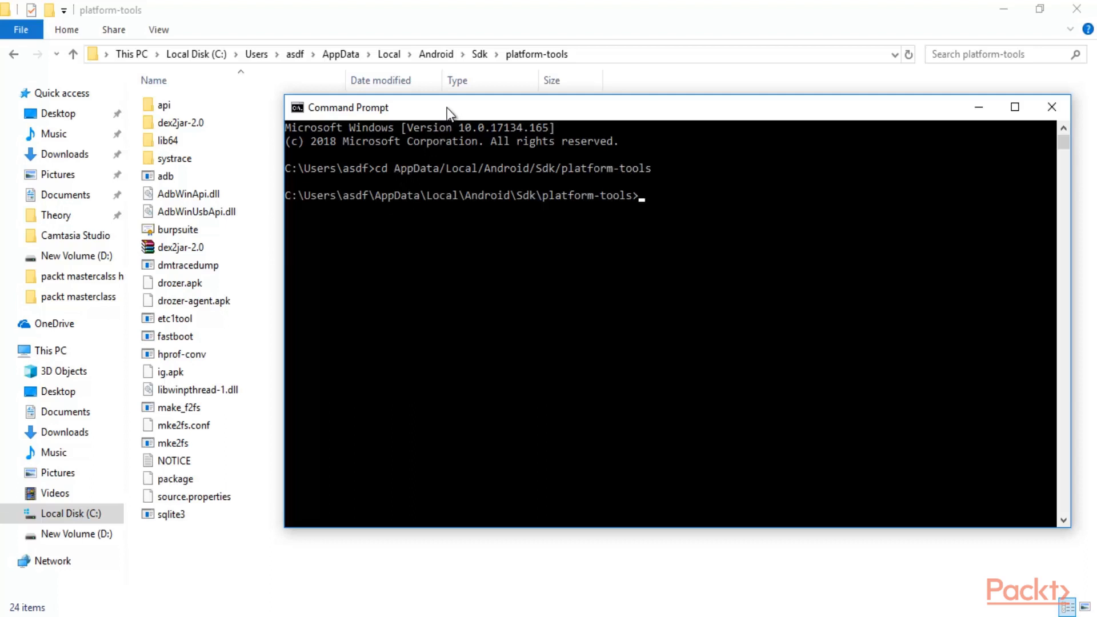
# Run 'adb install drozer-agent.apk' in Command Prompt, using the file name copied from Explorer.
pyautogui.moveTo(447, 107); pyautogui.dragTo(508, 110)
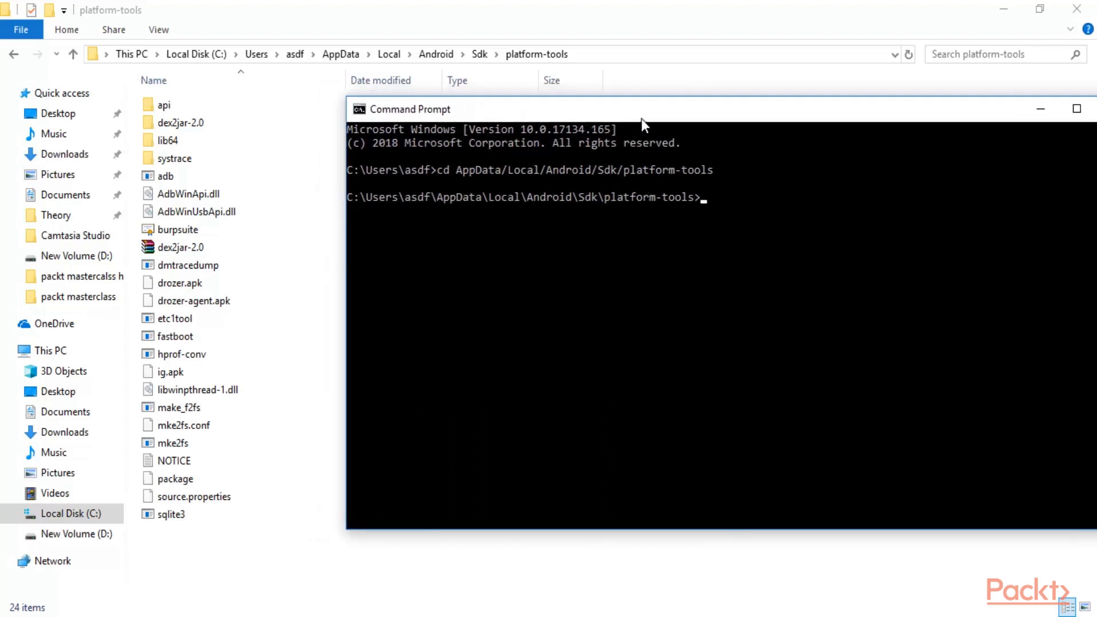
pyautogui.moveTo(641, 118); pyautogui.dragTo(594, 128)
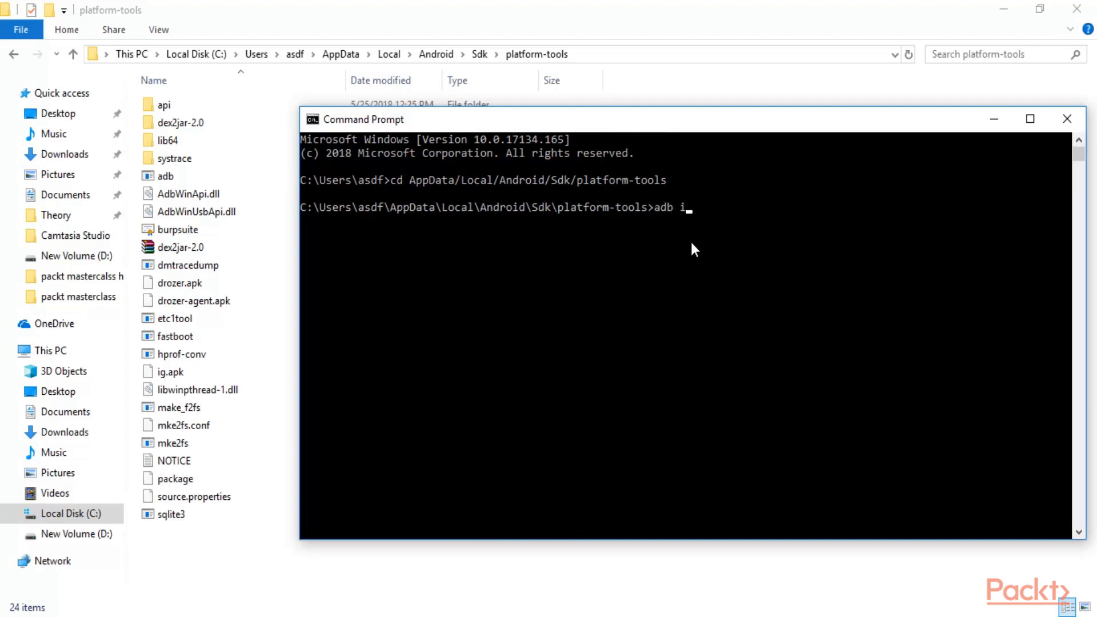
pyautogui.write('all')
pyautogui.click(187, 303)
pyautogui.rightClick(190, 302)
pyautogui.click(269, 578)
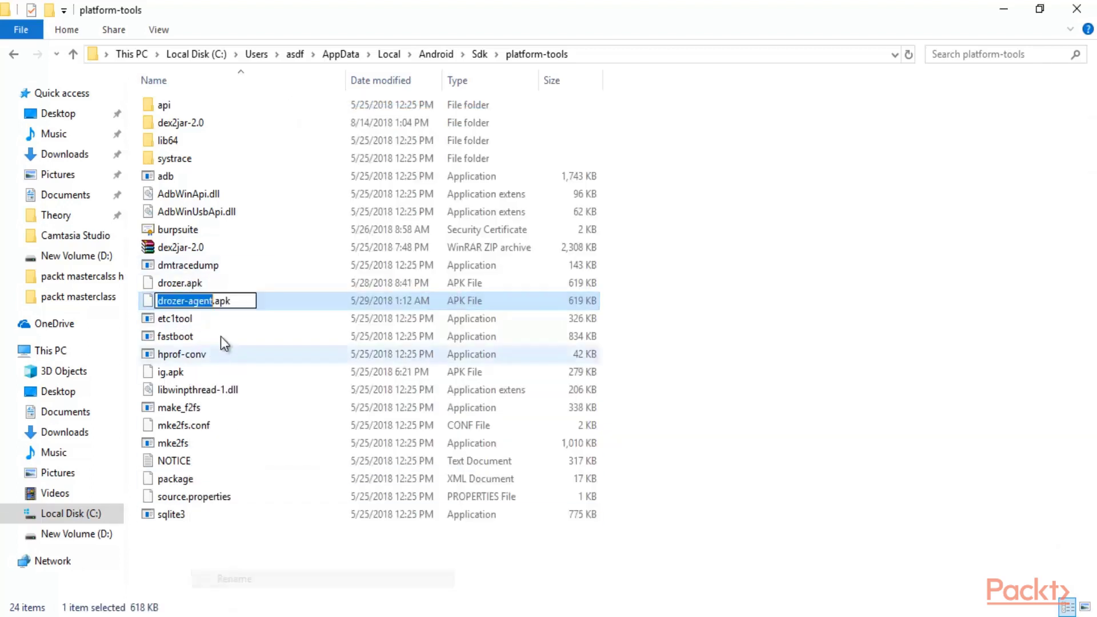
pyautogui.hotkey('ctrl', 'c')
pyautogui.hotkey('alt', 'Tab')
pyautogui.rightClick(747, 207)
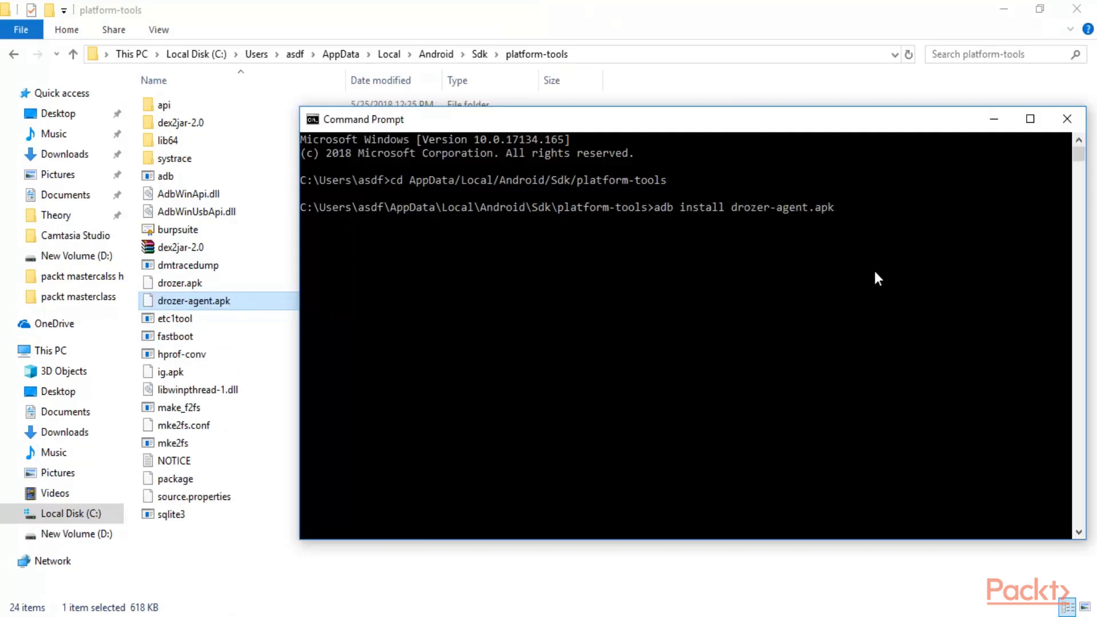
pyautogui.press('Return')
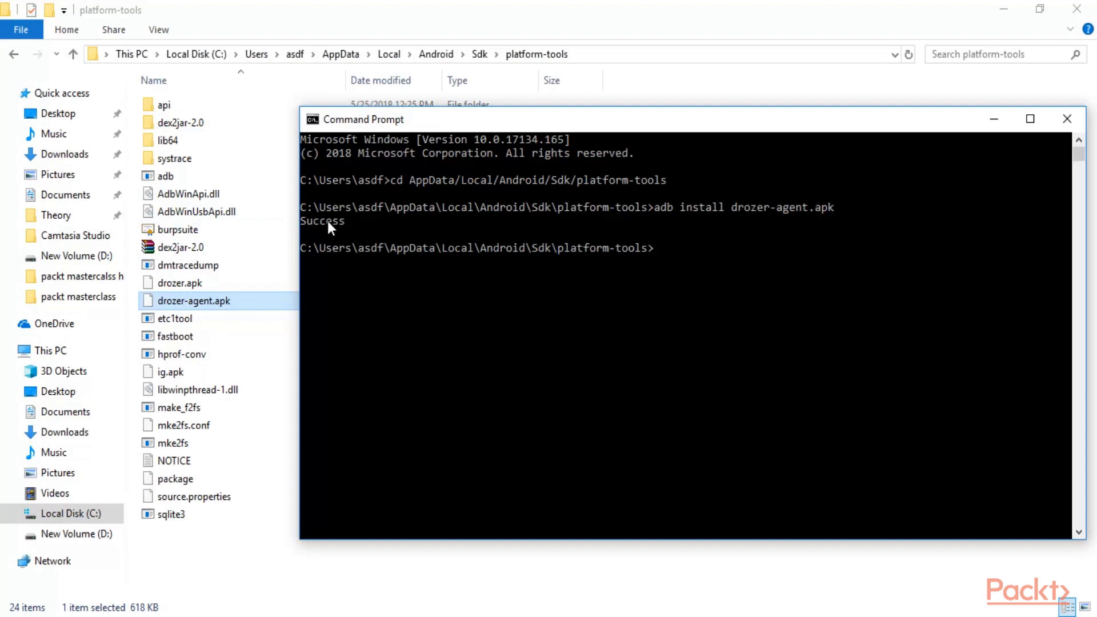
# Check the Success result and bring the emulator forward showing the drozer Agent icon.
pyautogui.moveTo(301, 221); pyautogui.dragTo(343, 231)
pyautogui.click(349, 234)
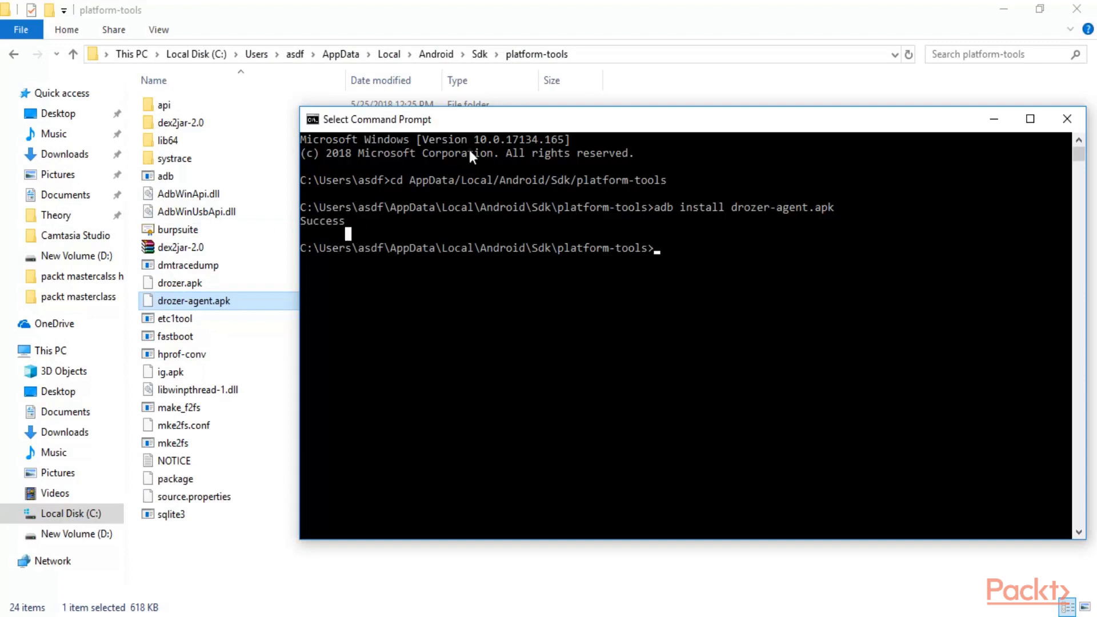
pyautogui.moveTo(523, 122); pyautogui.dragTo(501, 113)
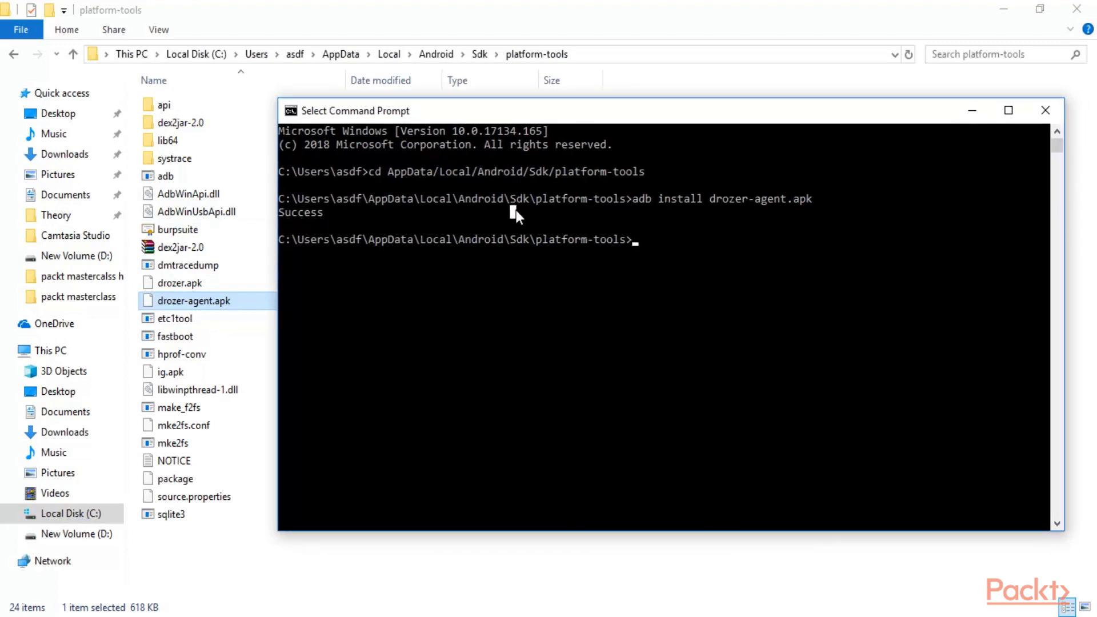
pyautogui.click(602, 199)
pyautogui.click(589, 606)
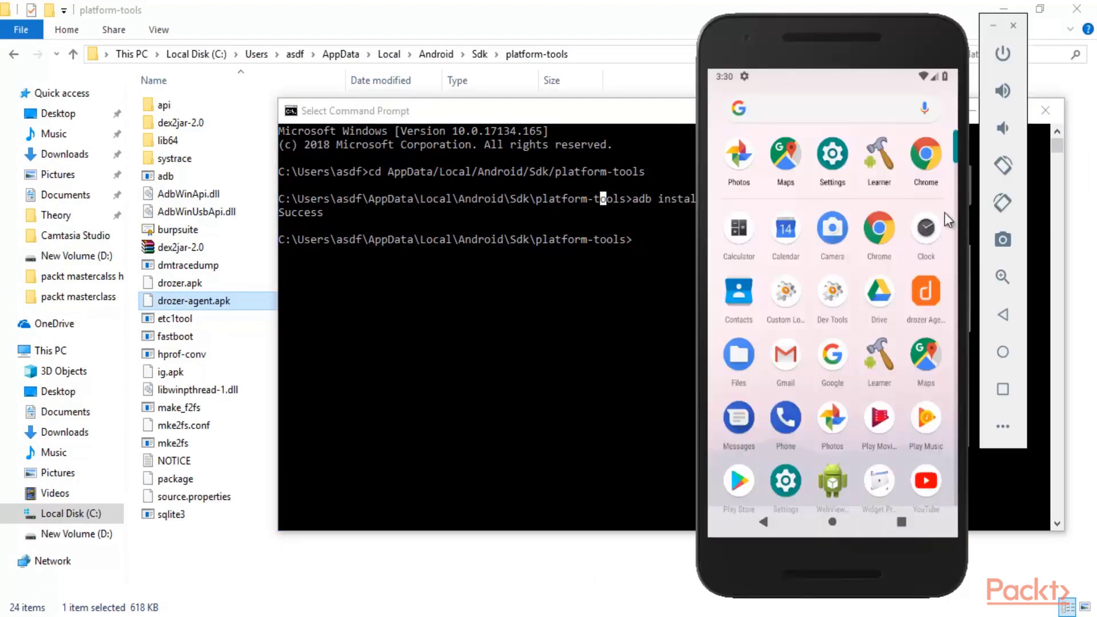
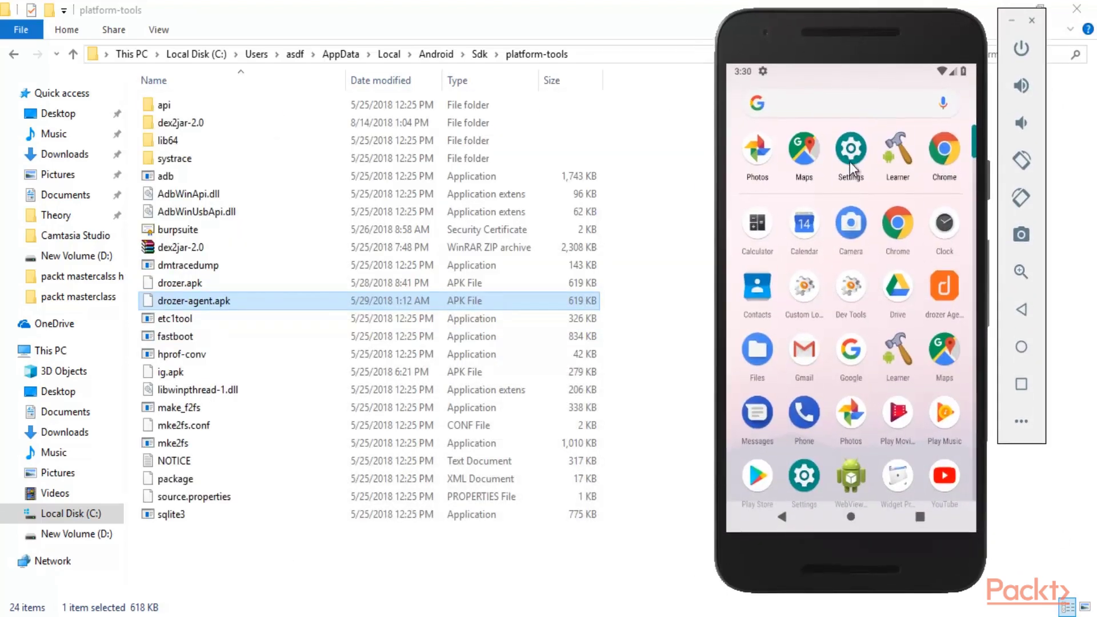
# Launch drozer Agent, switch its Embedded Server ON at port 31415, and rearrange the emulator and Command Prompt windows.
pyautogui.click(949, 289)
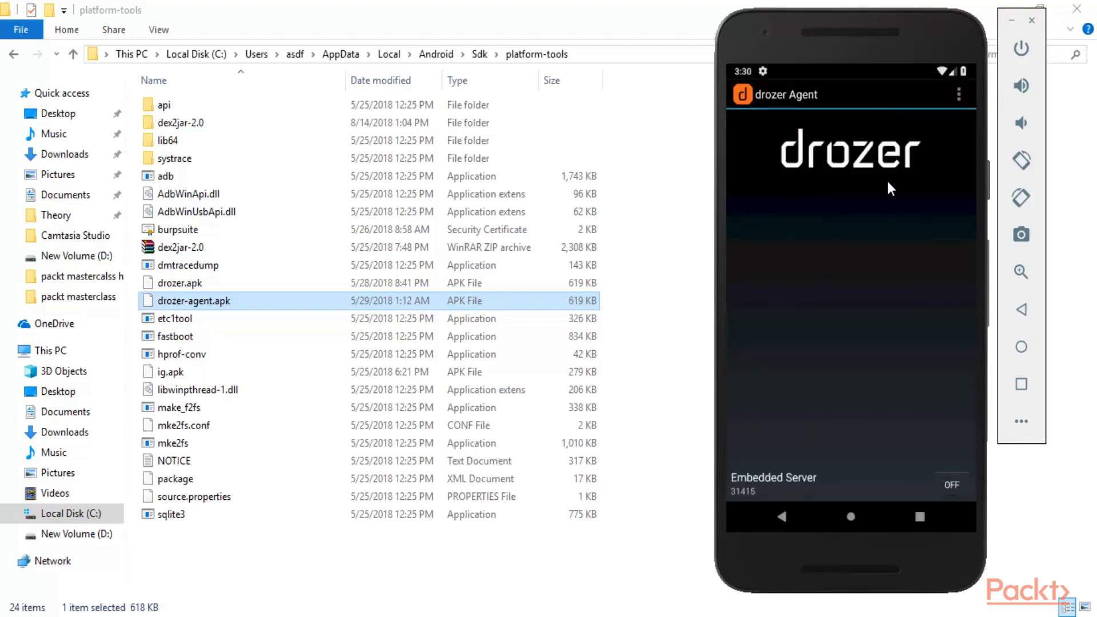
pyautogui.click(952, 484)
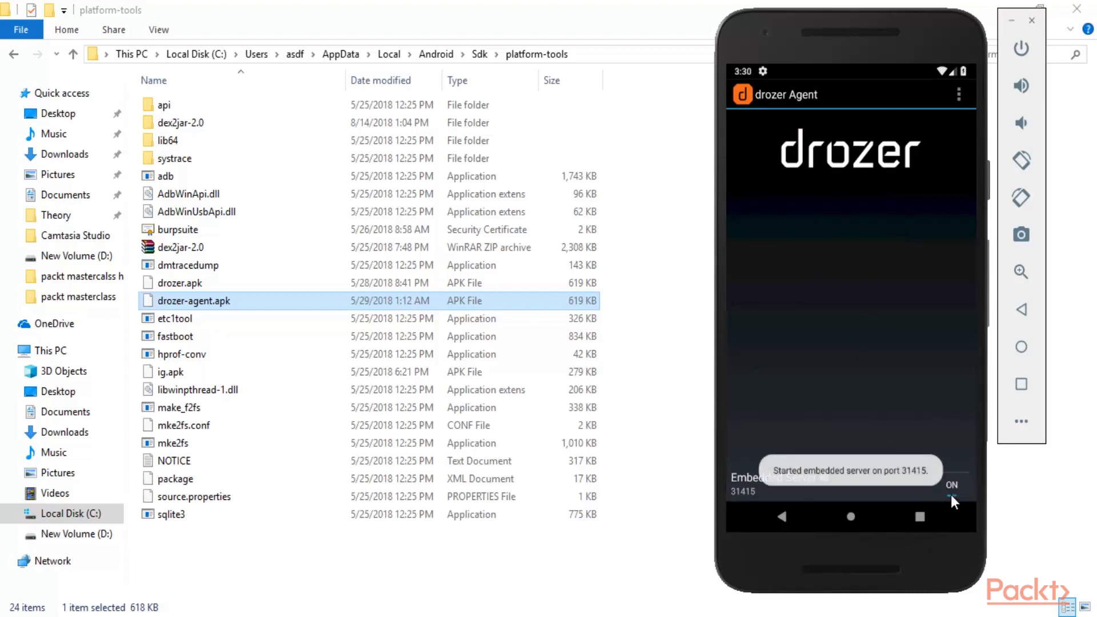
pyautogui.moveTo(868, 25); pyautogui.dragTo(857, 24)
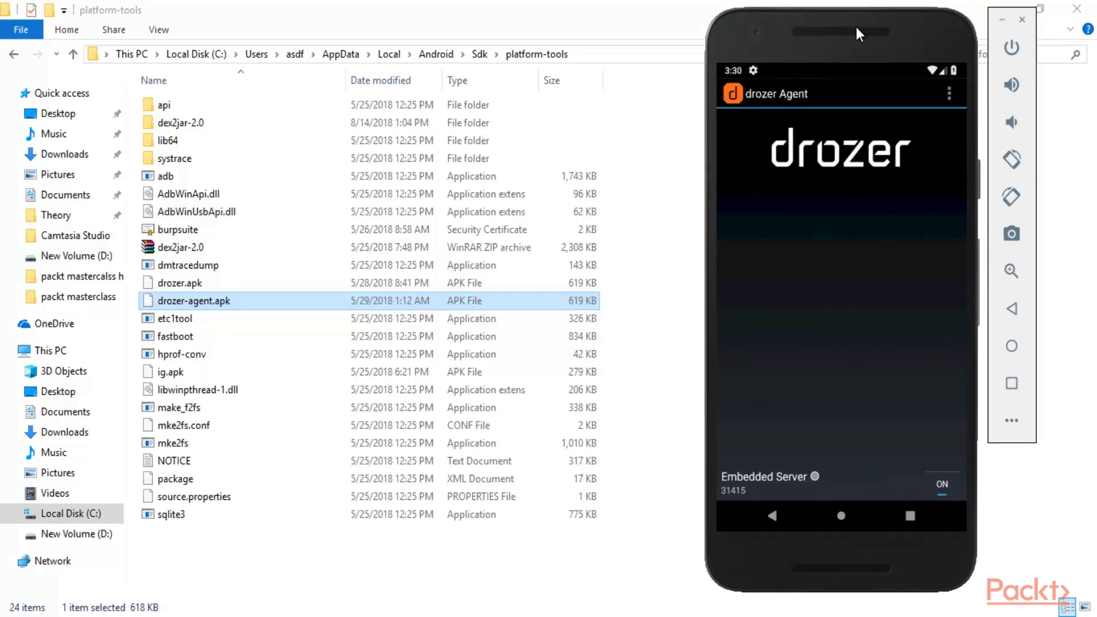
pyautogui.hotkey('alt', 'Tab')
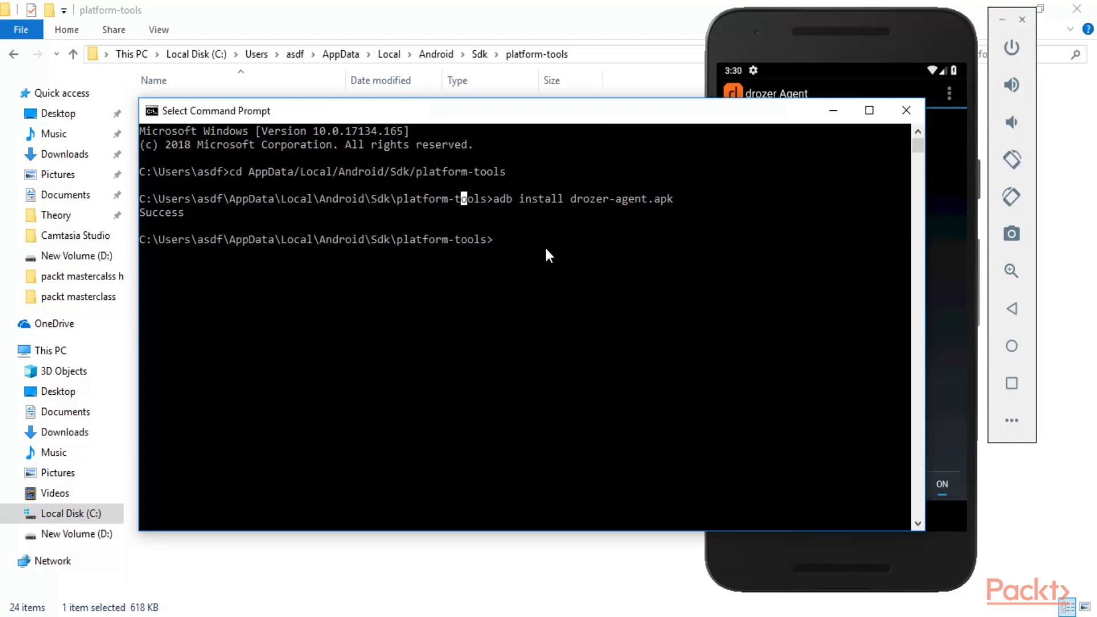
pyautogui.moveTo(835, 19); pyautogui.dragTo(876, 25)
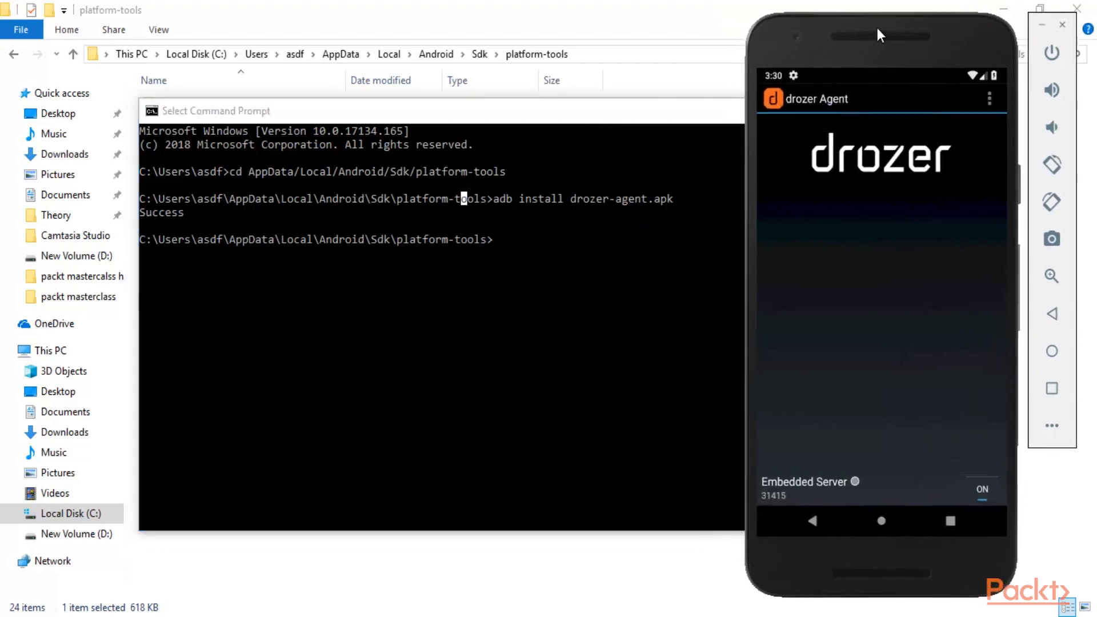
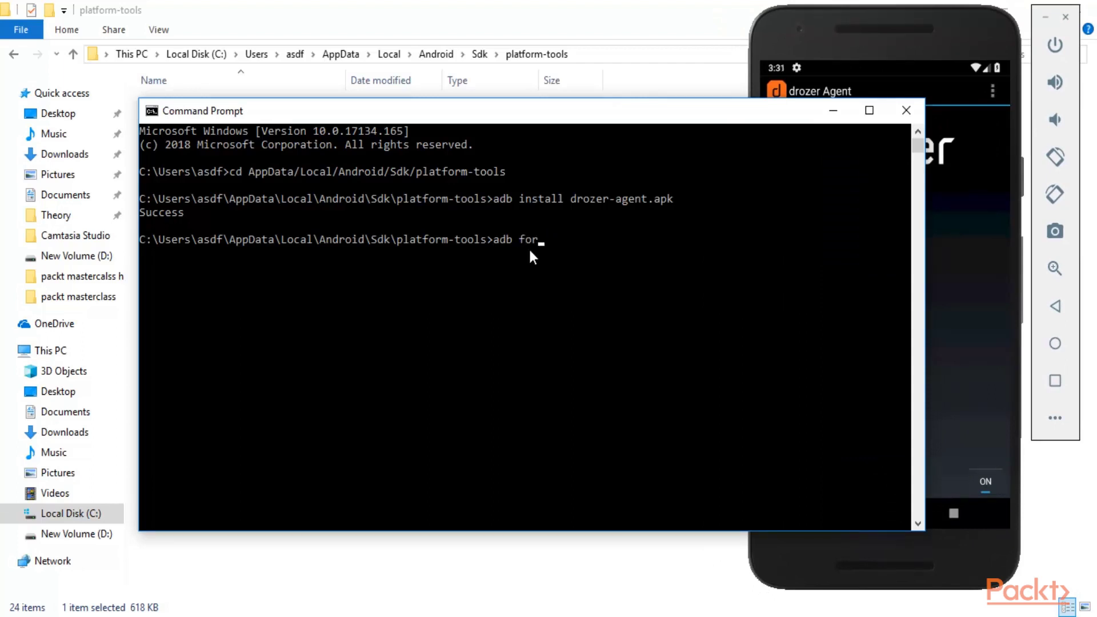
# Begin entering 'adb forward tcp:31415' at the prompt after the drozer-agent install, without running it.
pyautogui.write('ard tco')
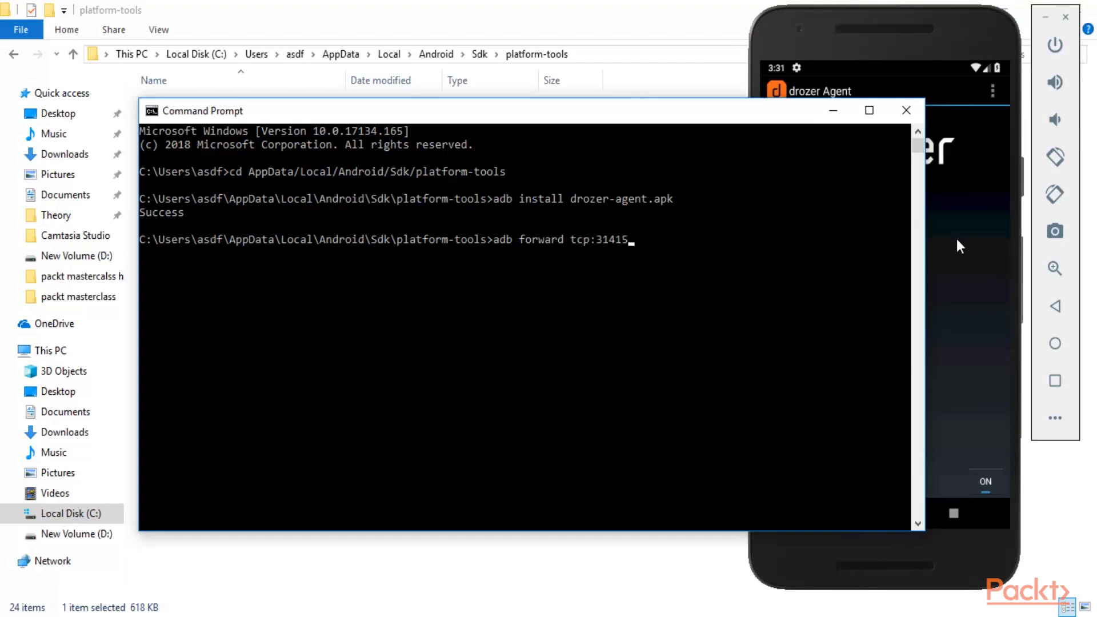
# Confirm the drozer Agent server port, then run 'adb forward tcp:31415 tcp:31415' in Command Prompt.
pyautogui.click(957, 239)
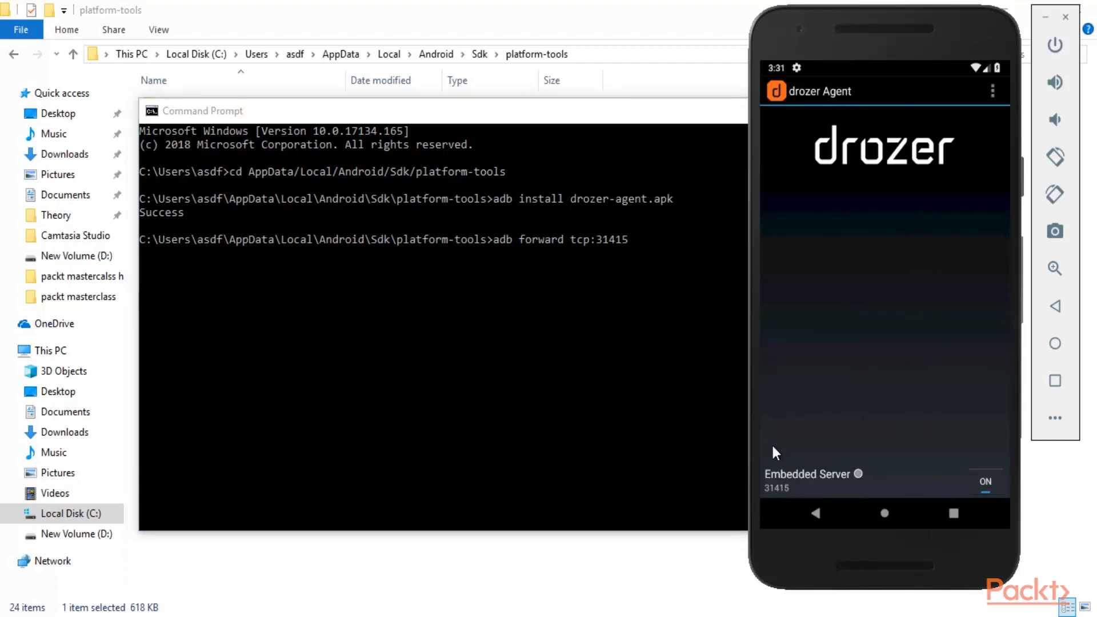
pyautogui.click(653, 236)
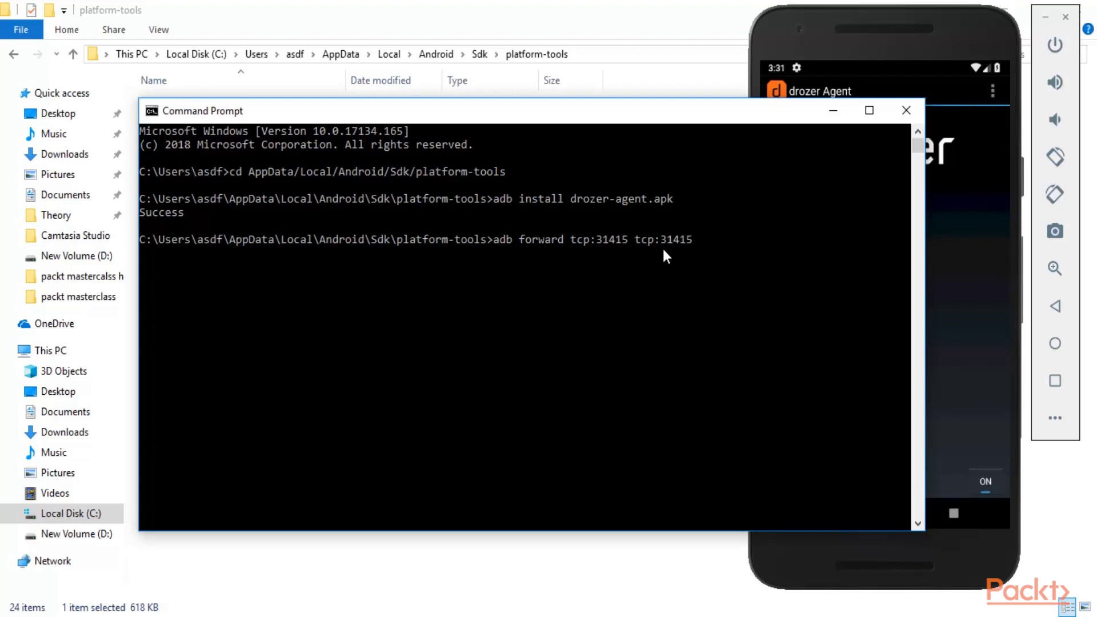
pyautogui.press('Return')
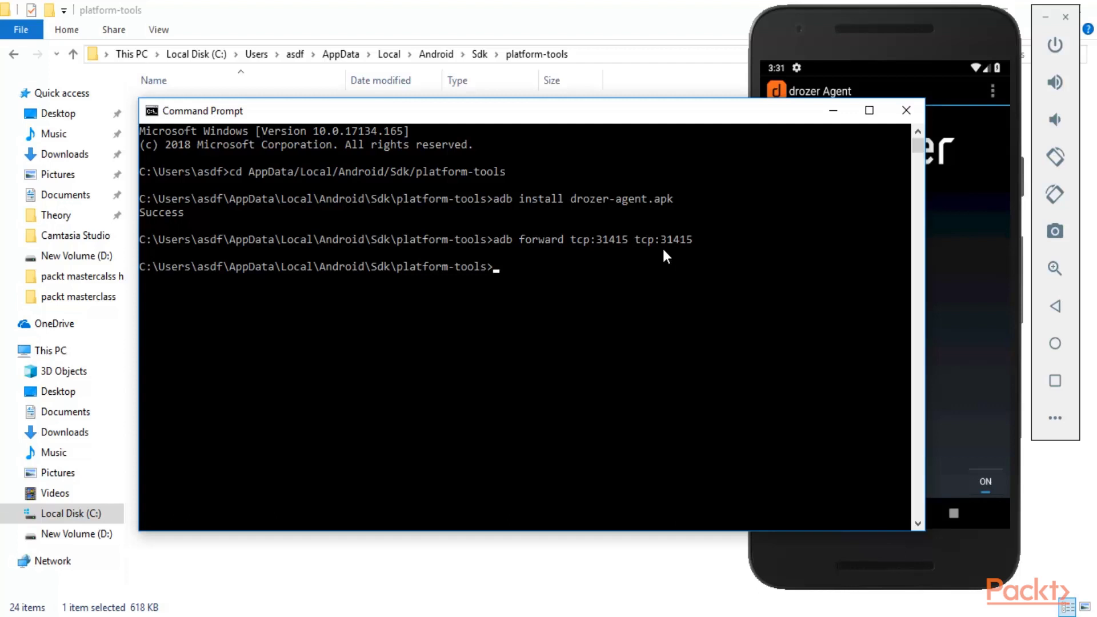
# Bring the drozer Agent screen into view in the emulator and go to the Android home screen.
pyautogui.click(977, 379)
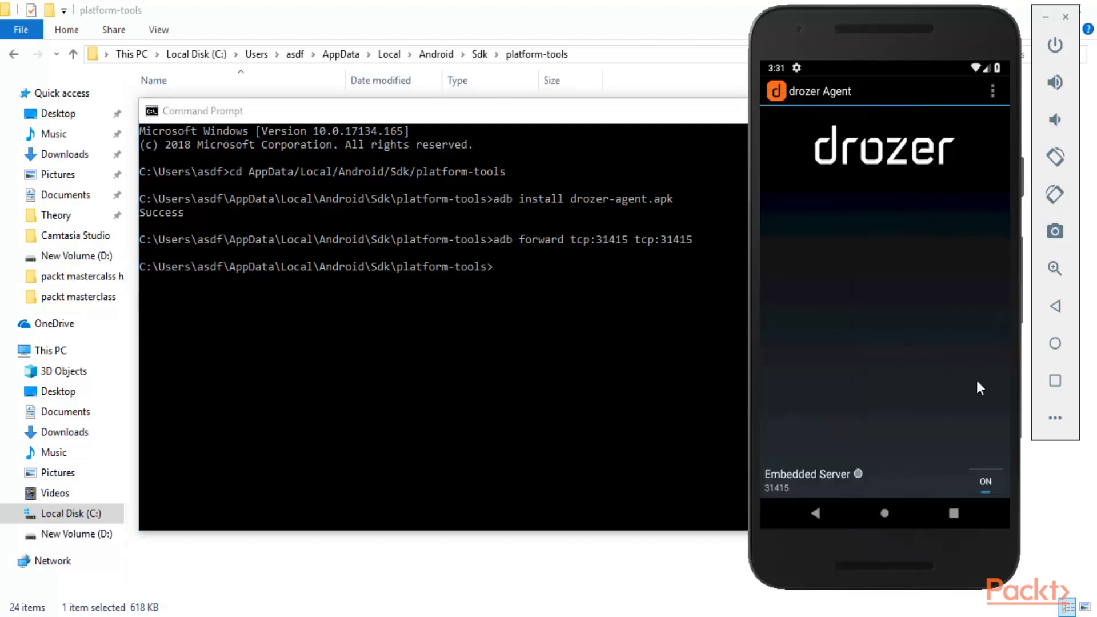
pyautogui.click(885, 514)
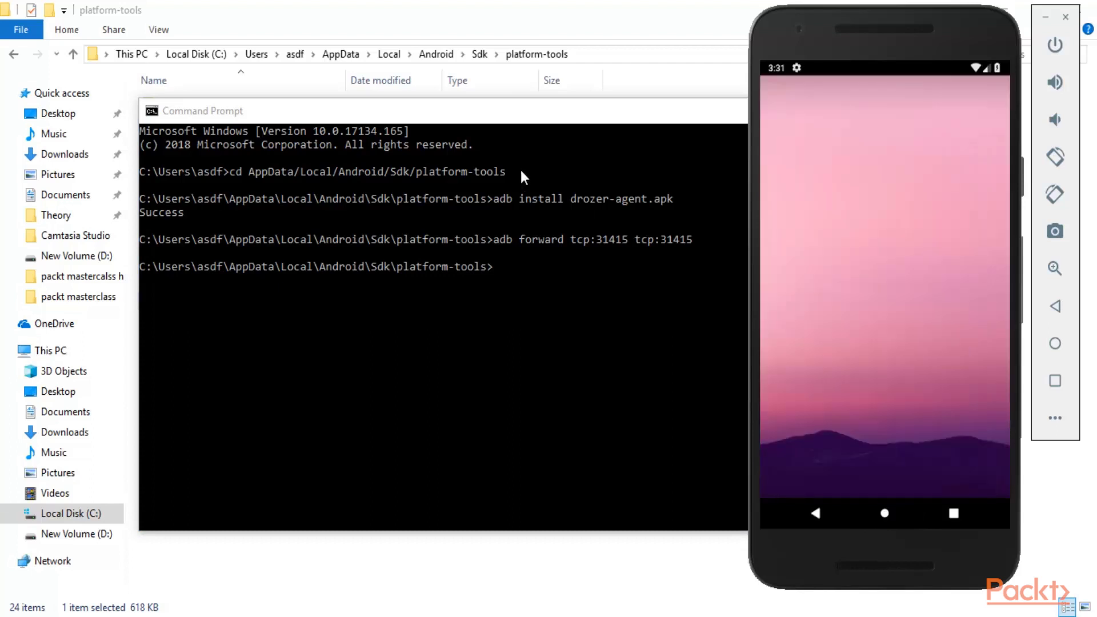
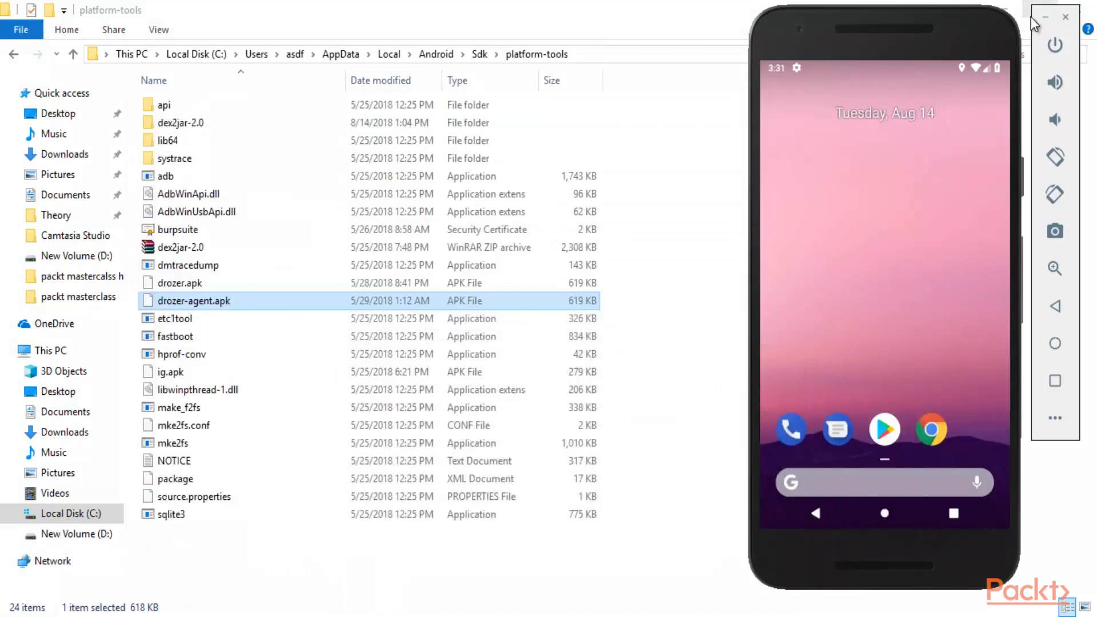
# Minimize the Android emulator and launch Command Prompt by searching 'cmd' from Start.
pyautogui.click(1045, 17)
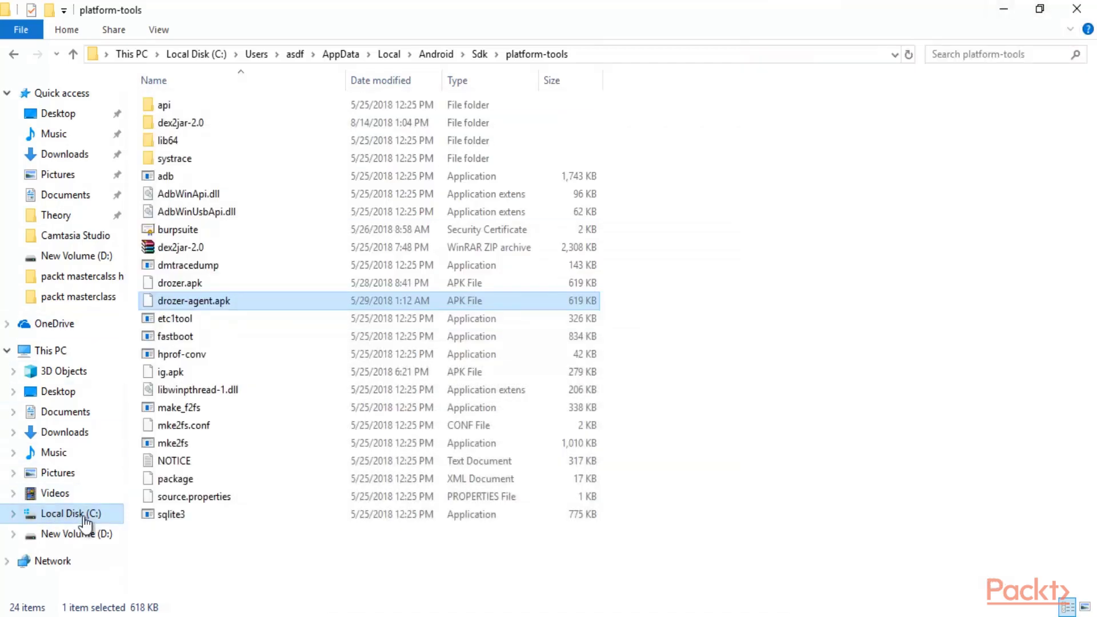
pyautogui.click(14, 616)
pyautogui.write('cmd')
pyautogui.press('Return')
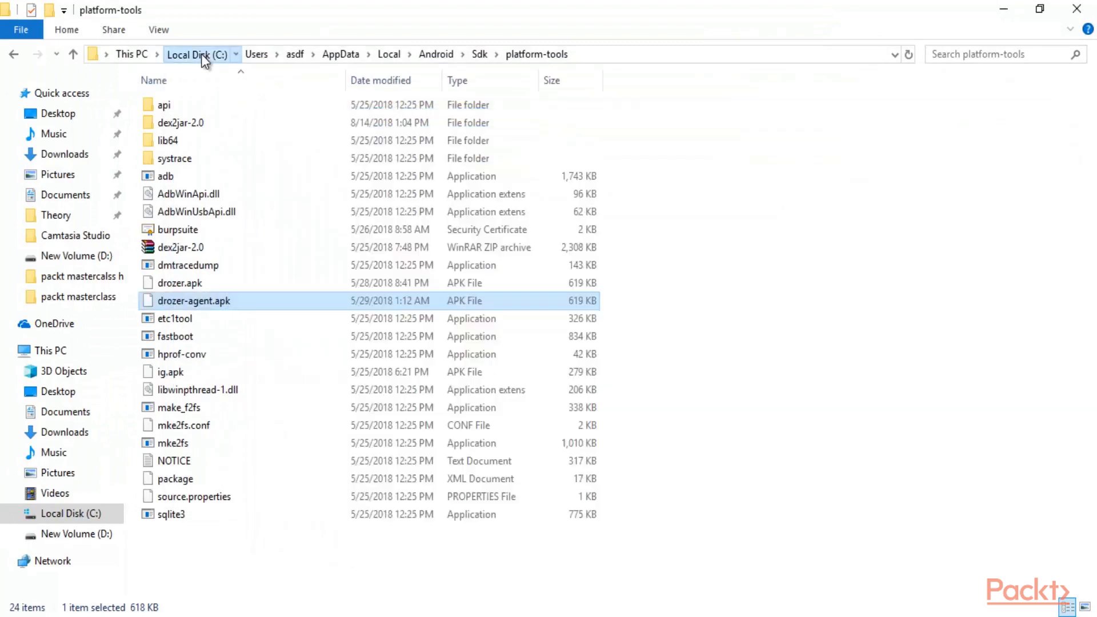
# In File Explorer, go to Local Disk (C:) and open the drozer folder.
pyautogui.click(202, 54)
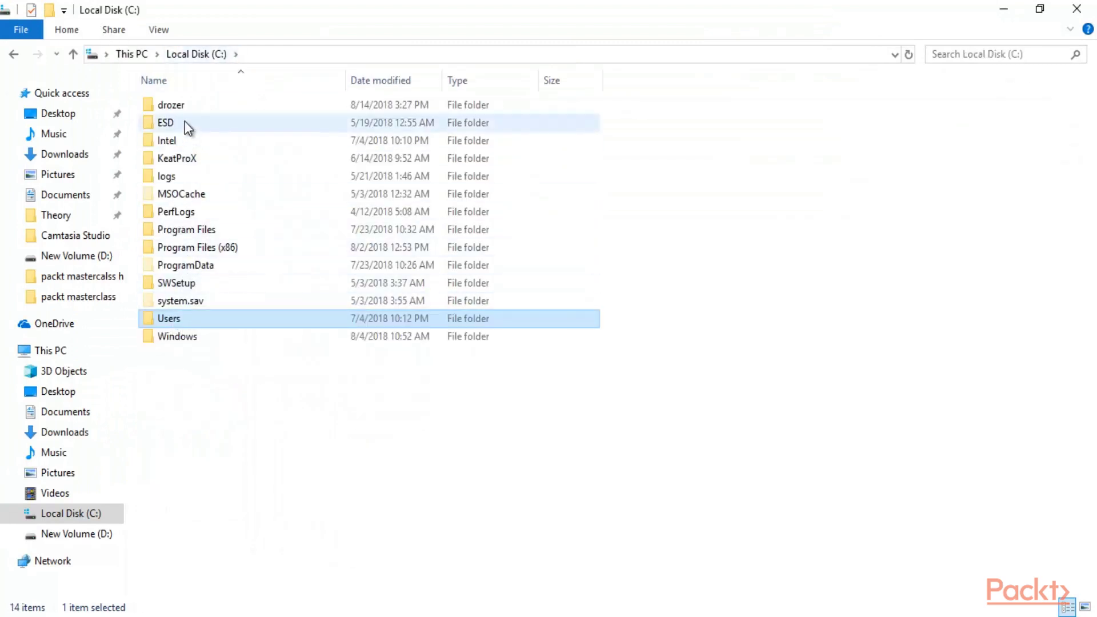
pyautogui.click(184, 106)
pyautogui.doubleClick(191, 105)
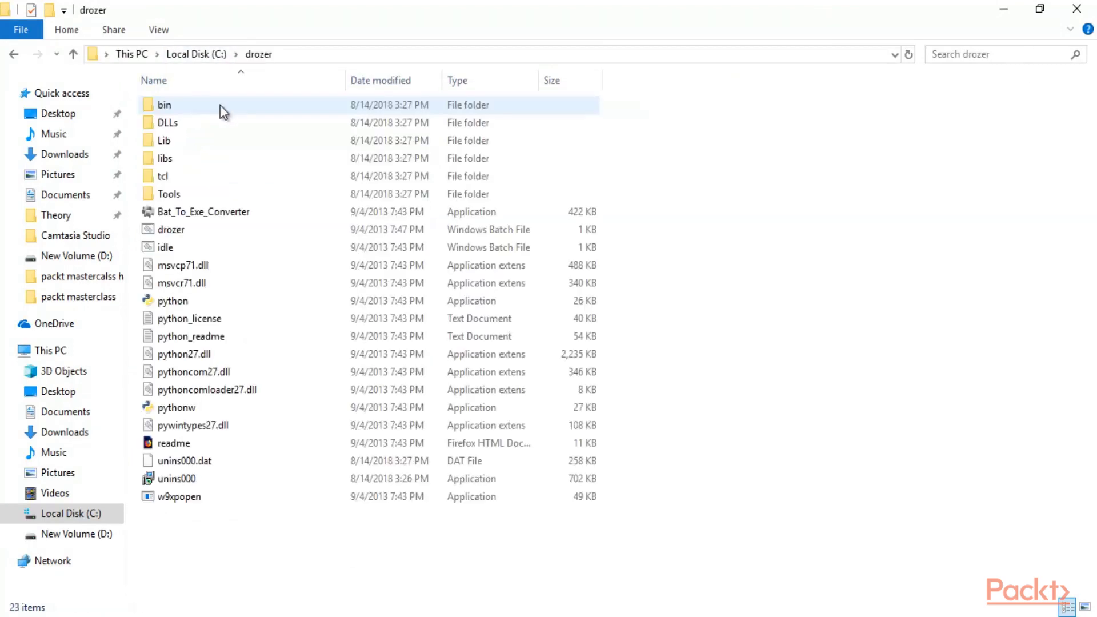
# Bring Command Prompt forward, move up to the C:\ root with cd .. twice, and list it with dir.
pyautogui.moveTo(583, 600)
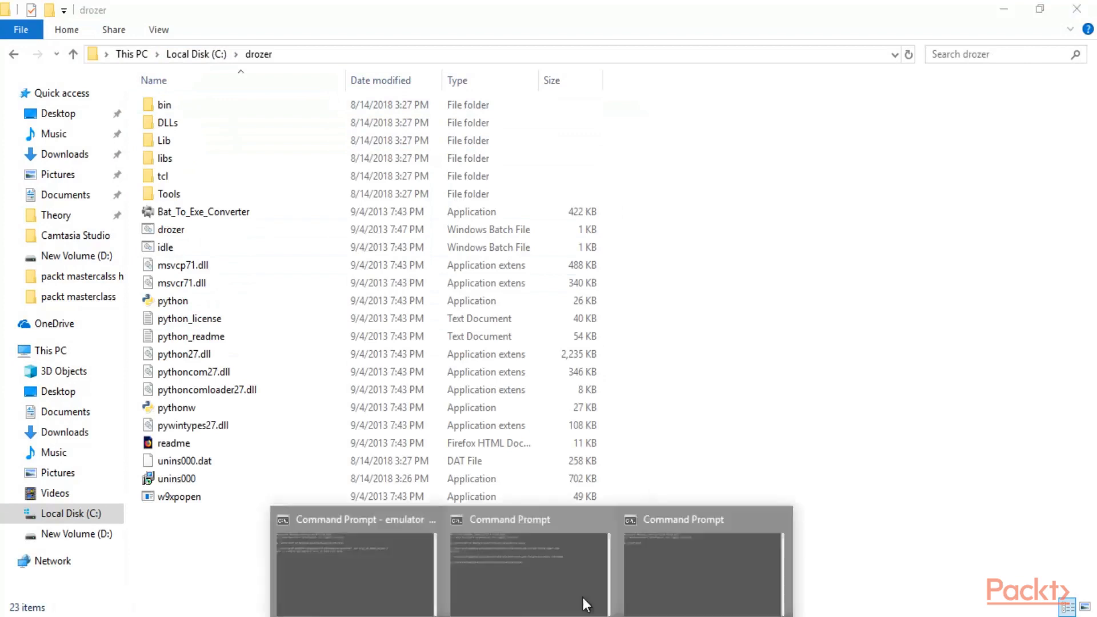
pyautogui.click(670, 544)
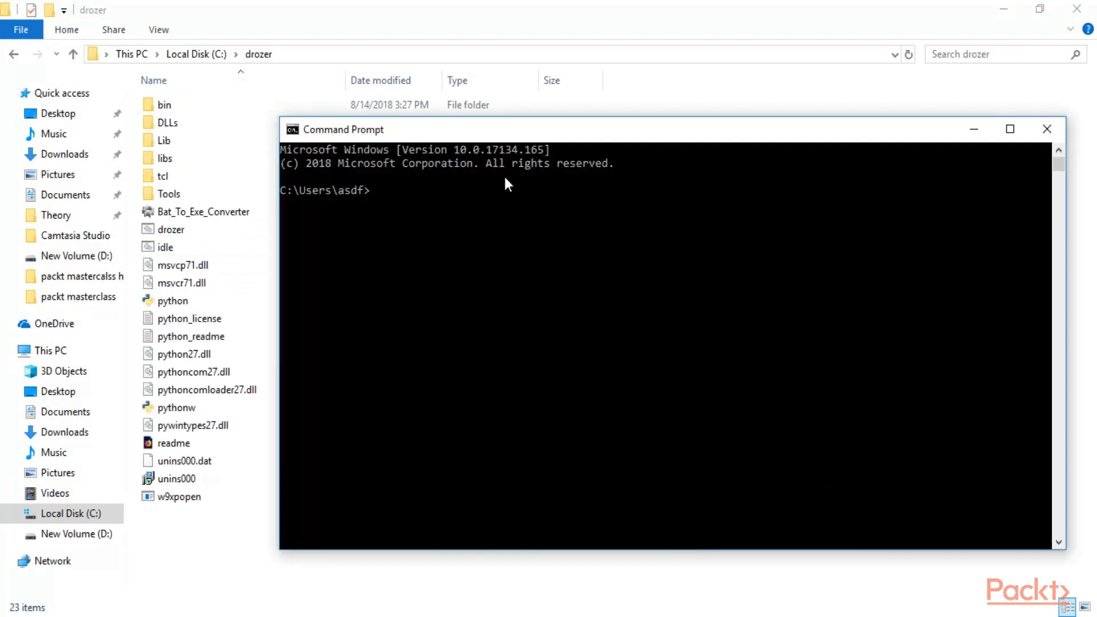
pyautogui.write('cd ..')
pyautogui.press('Return')
pyautogui.write('cd ..')
pyautogui.press('Return')
pyautogui.write('dir')
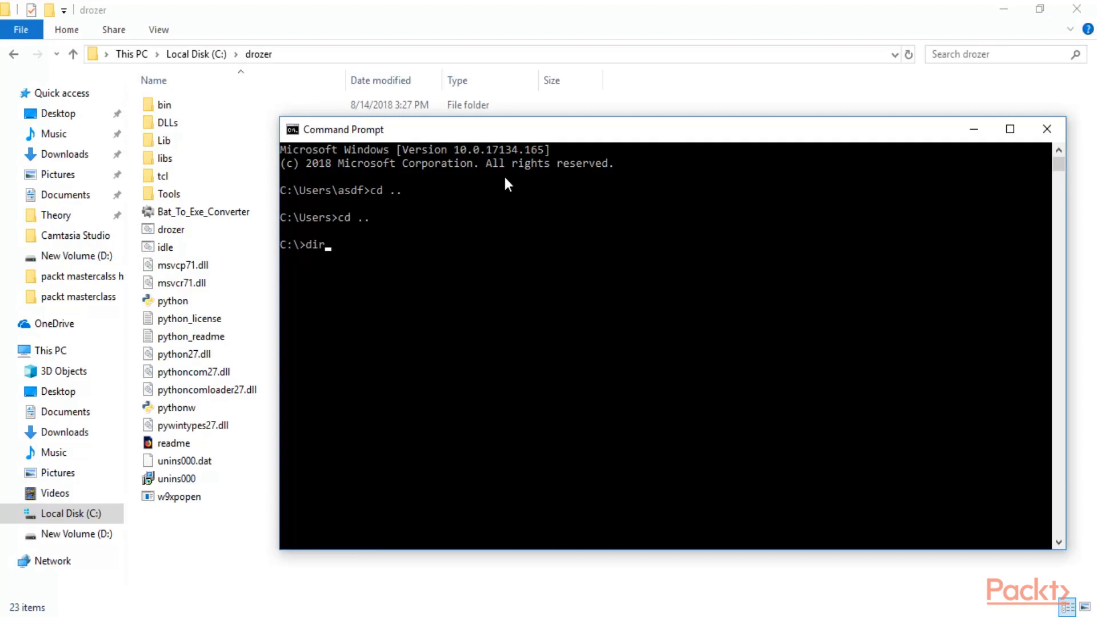
pyautogui.press('Return')
# Change into the C:\drozer folder with cd drozer.
pyautogui.moveTo(562, 334); pyautogui.dragTo(526, 331)
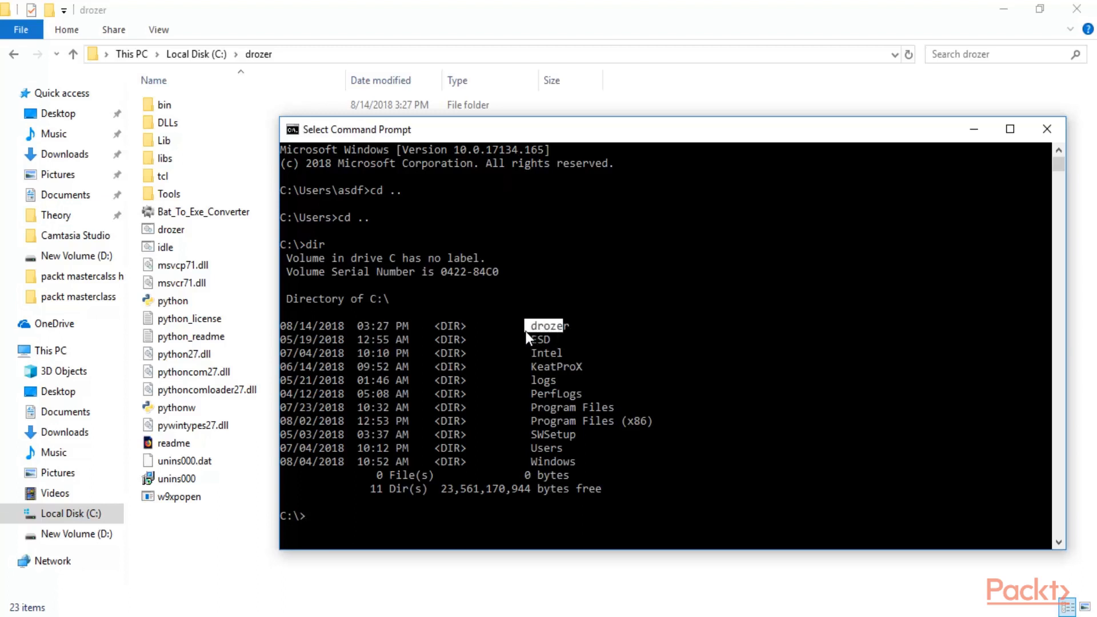
pyautogui.write('cd ')
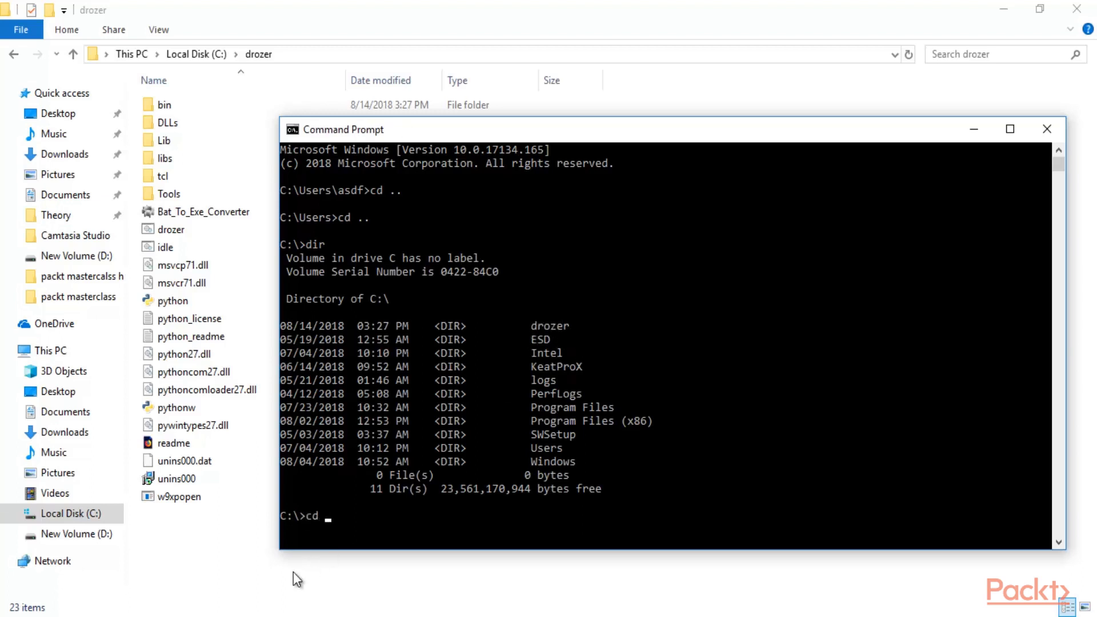
pyautogui.write('drozer')
pyautogui.press('Return')
# Reposition the console window and enter 'drozer.bat console connect' at the prompt.
pyautogui.scroll(-4, 440, 422)
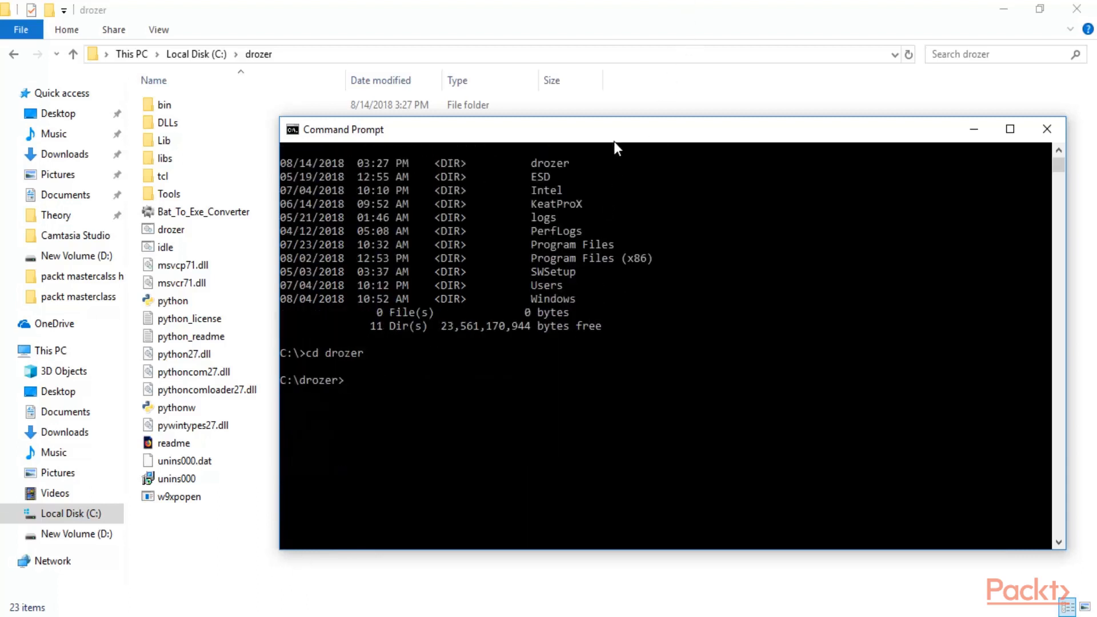
pyautogui.moveTo(614, 137); pyautogui.dragTo(619, 73)
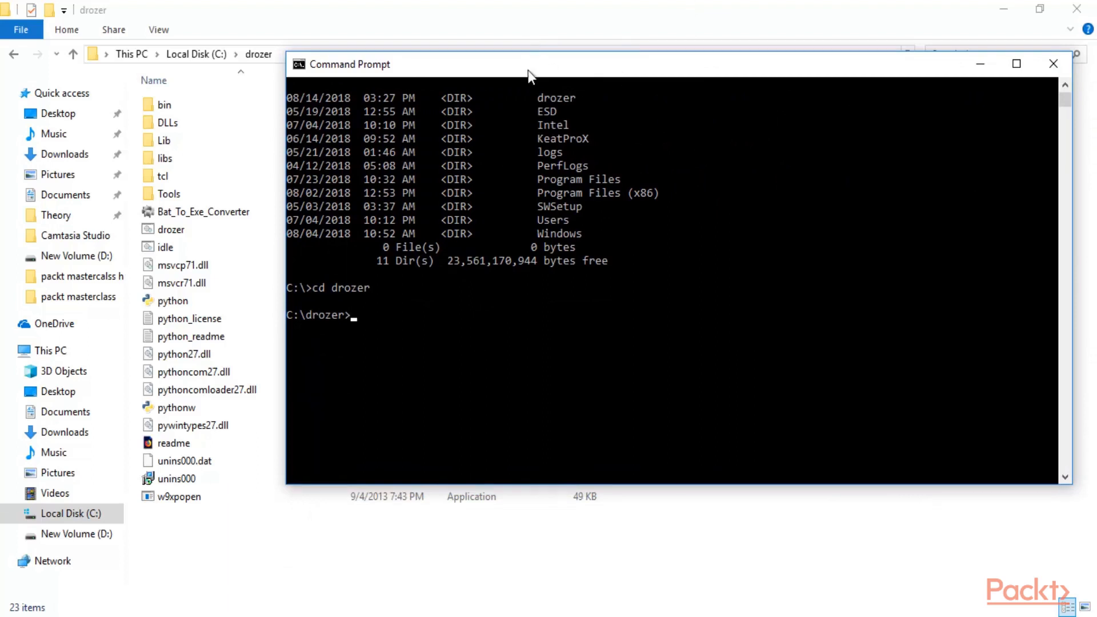
pyautogui.moveTo(529, 67); pyautogui.dragTo(584, 288)
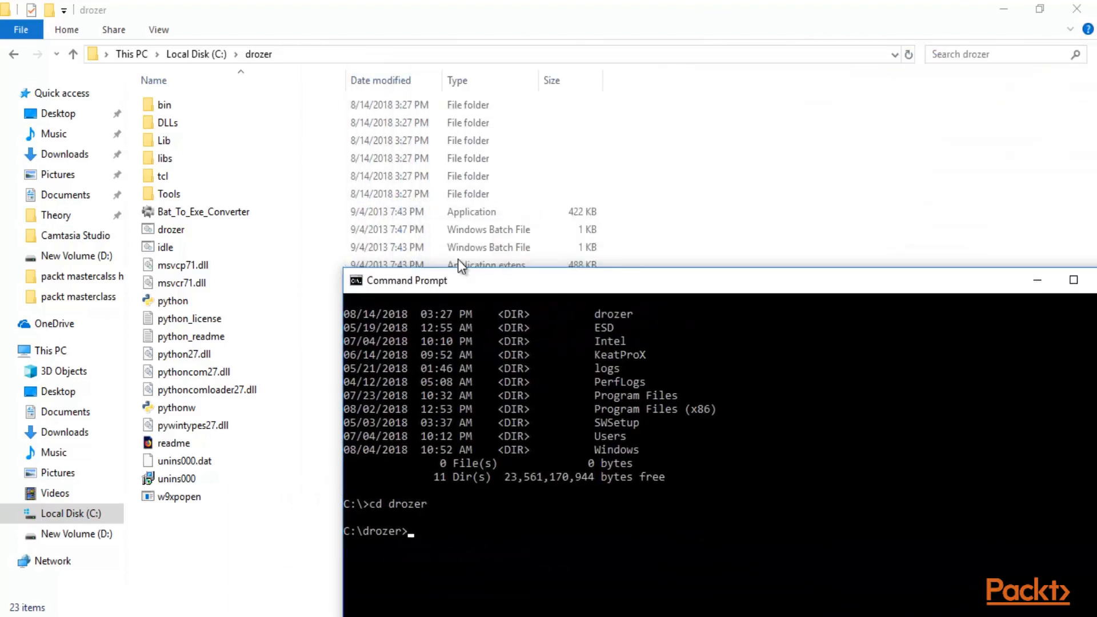
pyautogui.moveTo(461, 280); pyautogui.dragTo(448, 99)
pyautogui.write('drozer.bat')
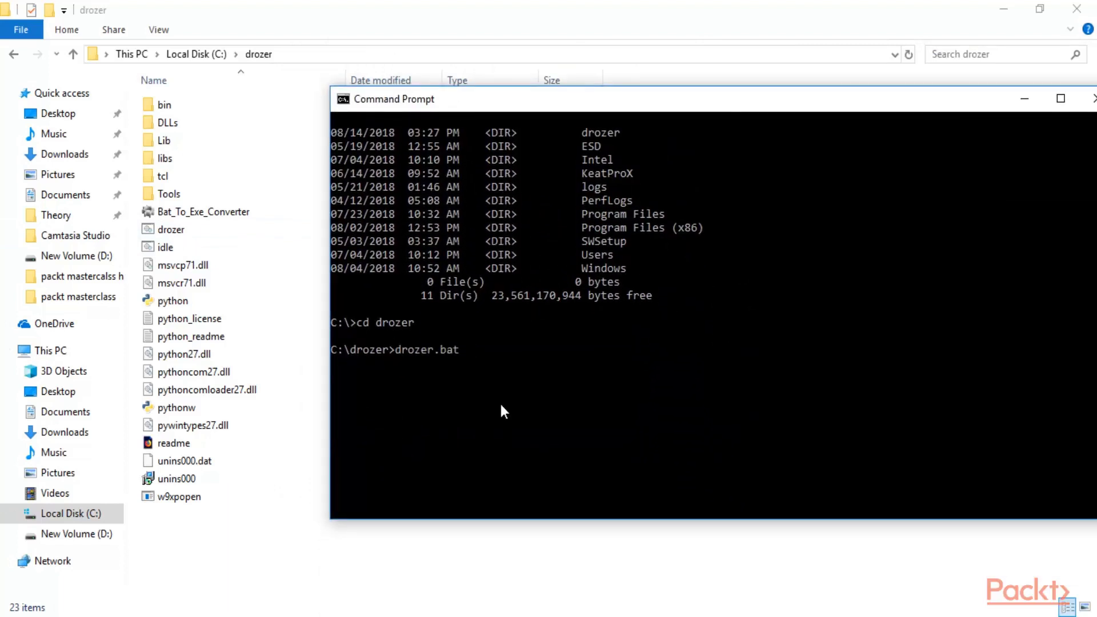
pyautogui.write(' console connect')
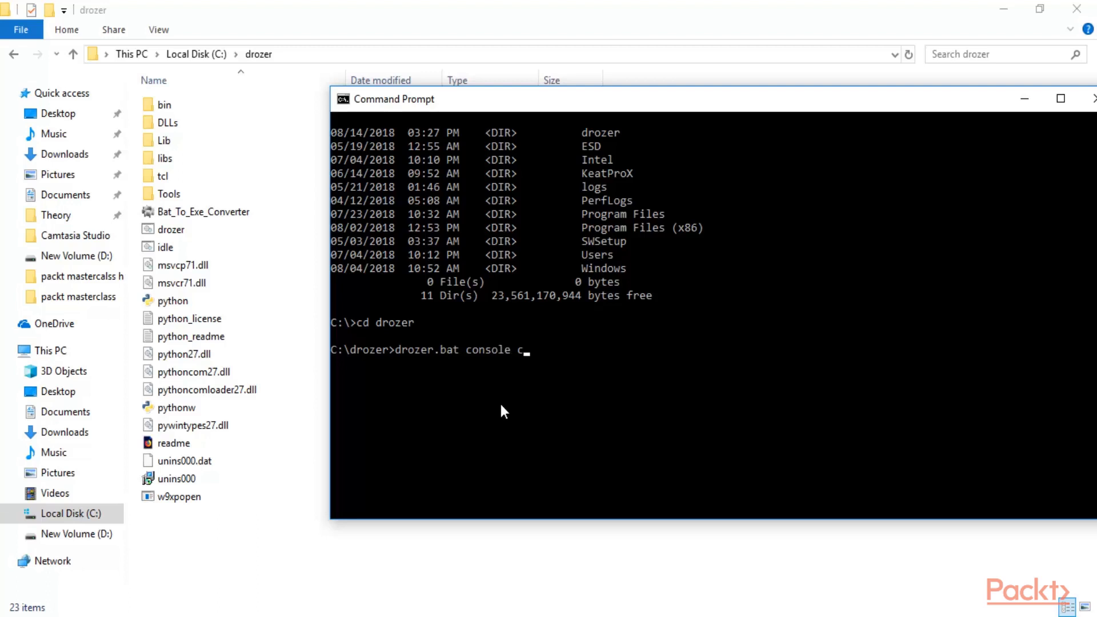
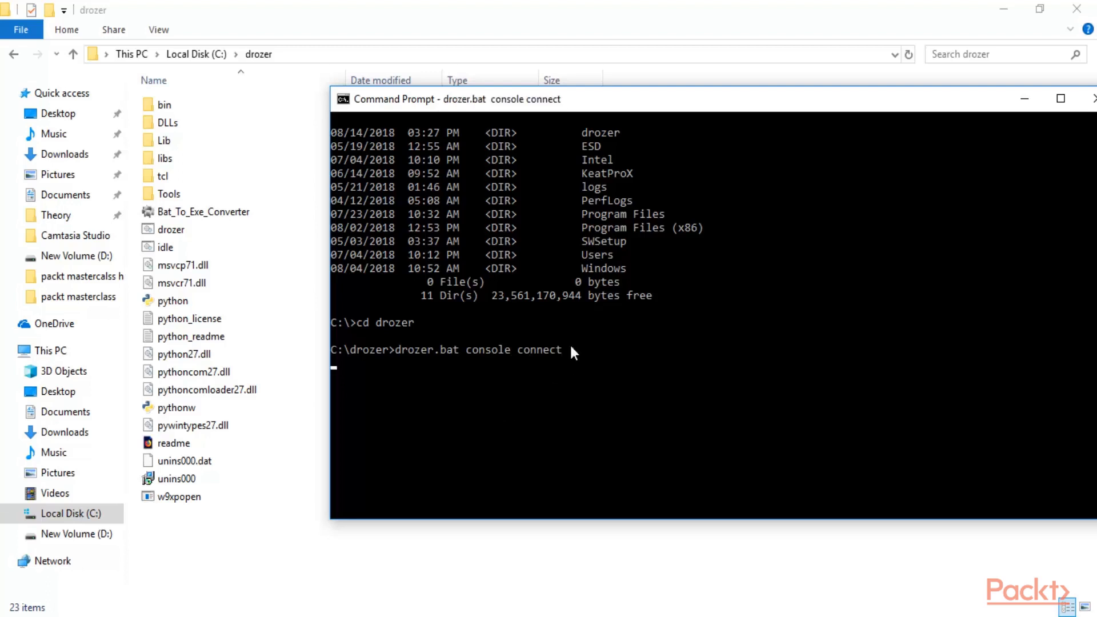
# Move the Command Prompt window to reveal the drozer Console v2.3.4 banner and dz> prompt.
pyautogui.moveTo(584, 109); pyautogui.dragTo(532, 49)
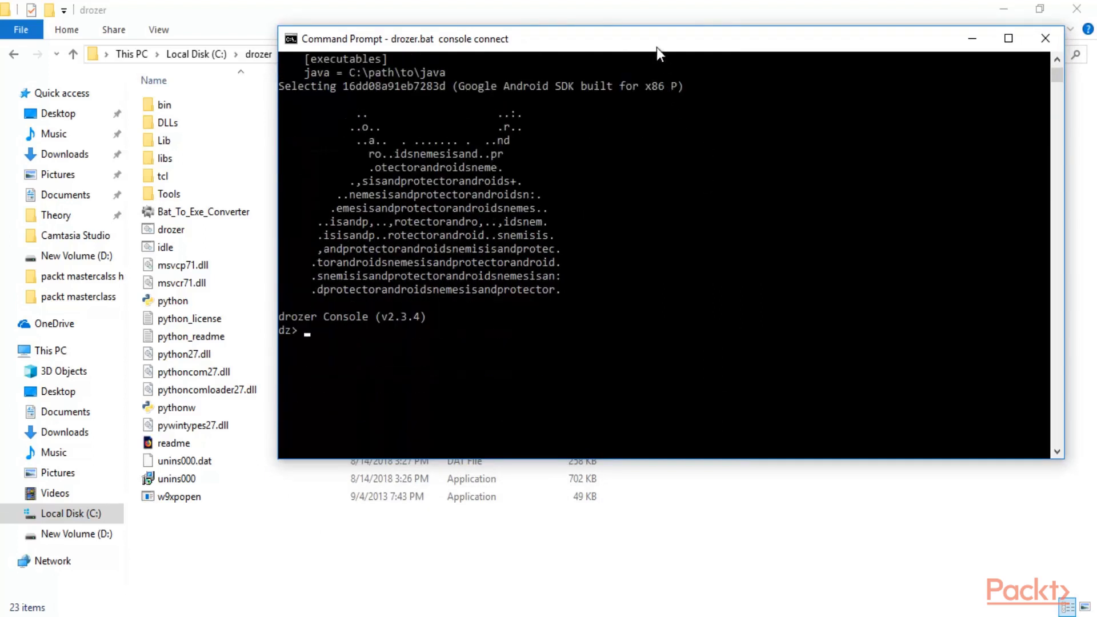
pyautogui.moveTo(657, 47); pyautogui.dragTo(654, 53)
pyautogui.moveTo(303, 334); pyautogui.dragTo(279, 335)
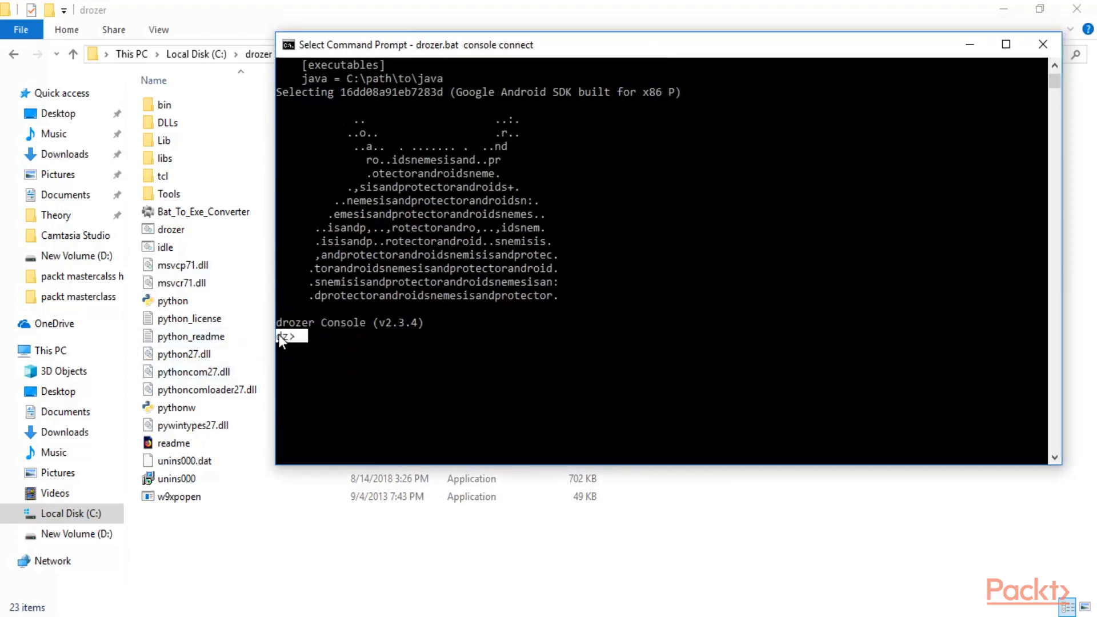
pyautogui.click(330, 346)
pyautogui.moveTo(330, 360); pyautogui.dragTo(277, 298)
pyautogui.click(449, 338)
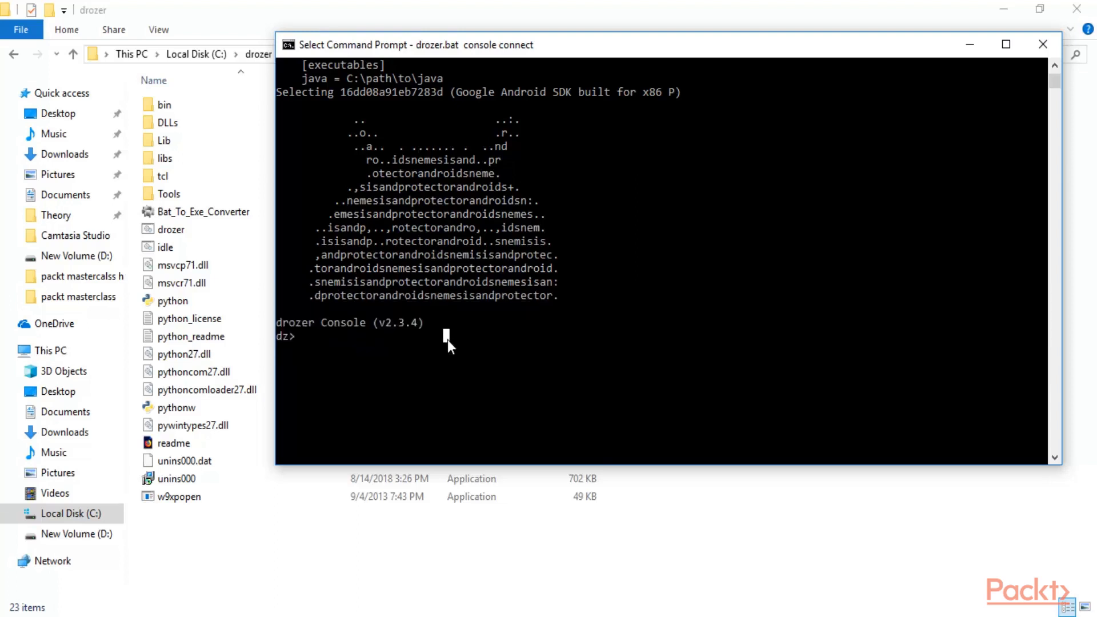